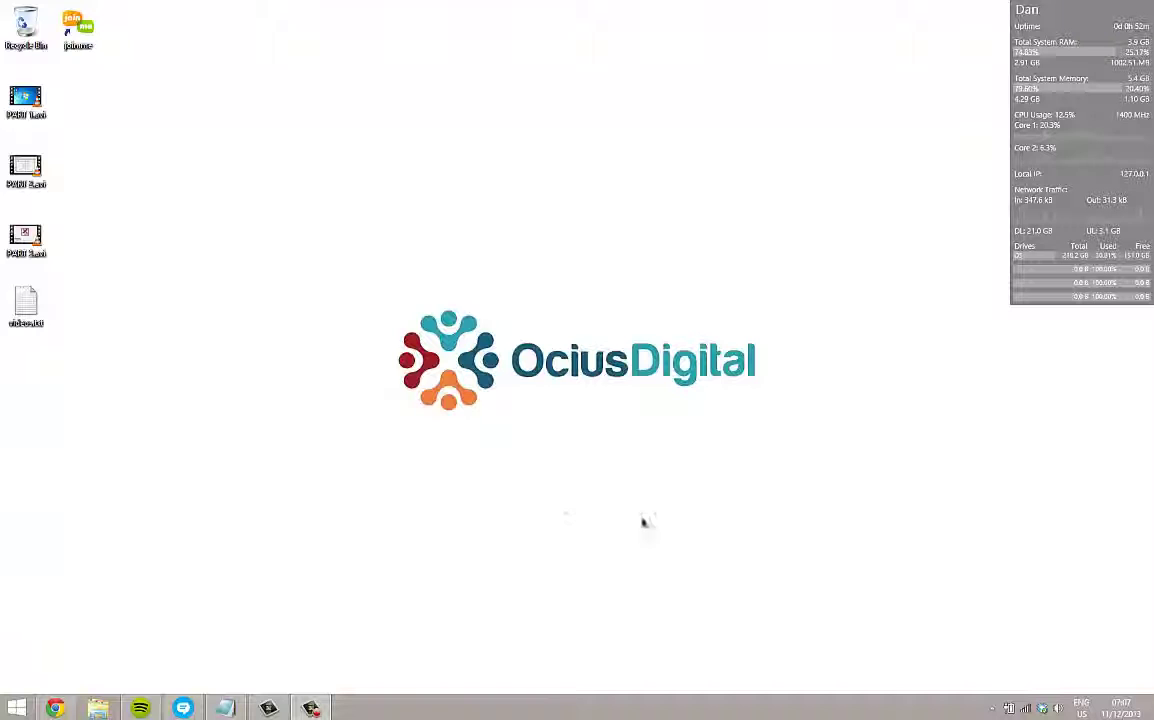
- Show WorkflowMax's Financial Reports page and scroll through its Invoice Analysis, Performance, Time and WIP groups
{"action": "left_click", "coordinate": [54, 708]}
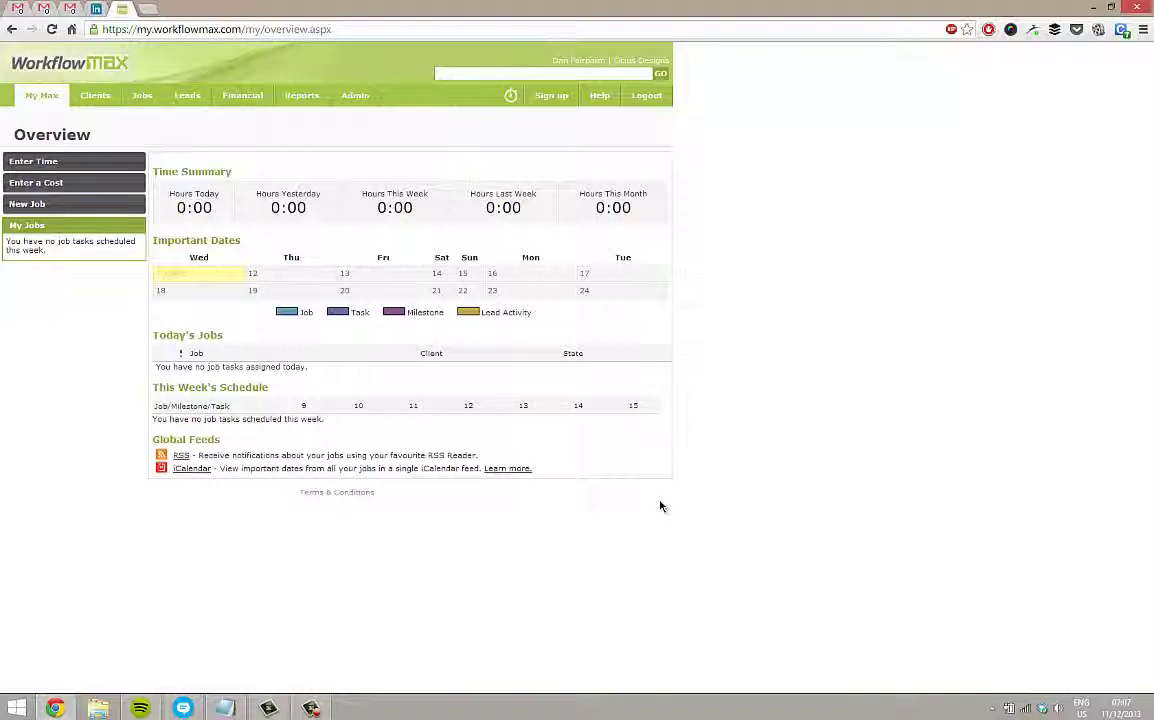
{"action": "mouse_move", "coordinate": [312, 100]}
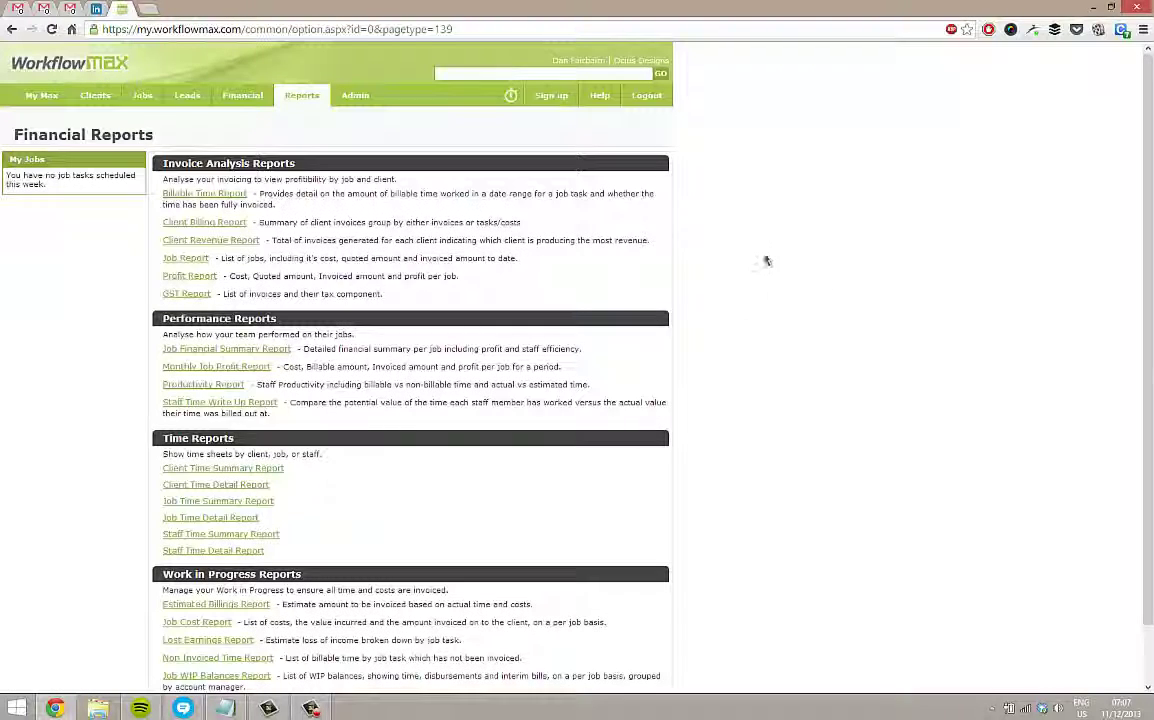
{"action": "scroll", "coordinate": [755, 258], "scroll_direction": "down", "scroll_amount": 2}
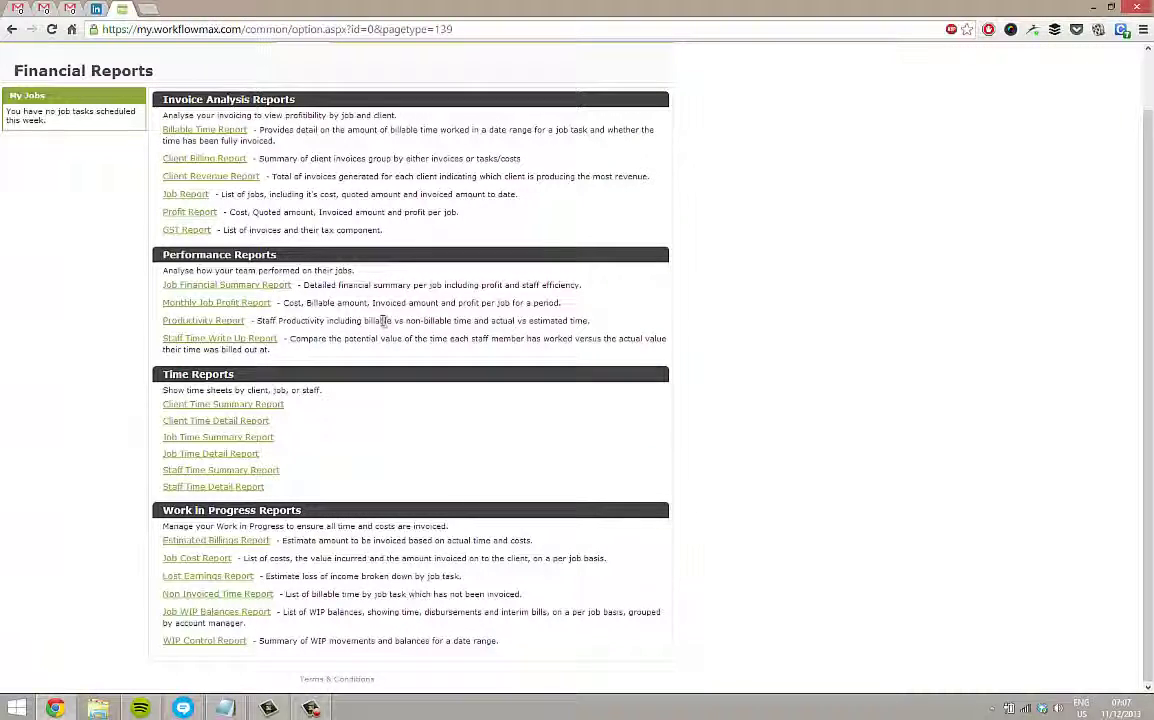
{"action": "scroll", "coordinate": [380, 316], "scroll_direction": "up", "scroll_amount": 2}
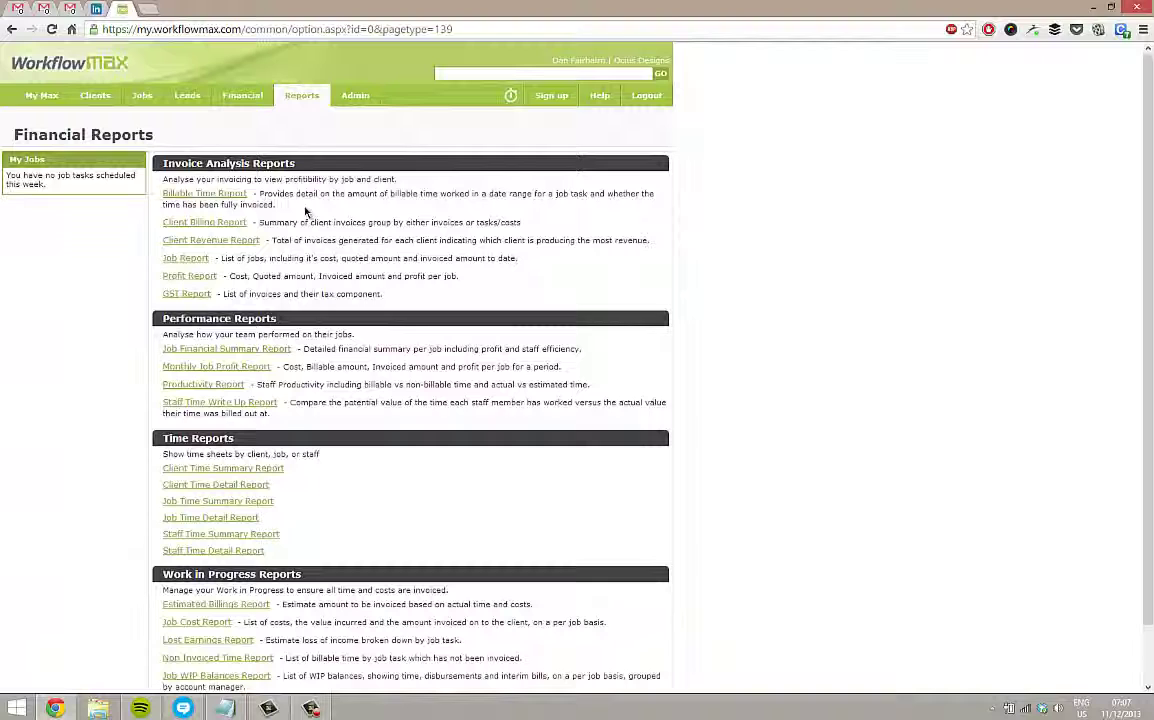
{"action": "mouse_move", "coordinate": [304, 95]}
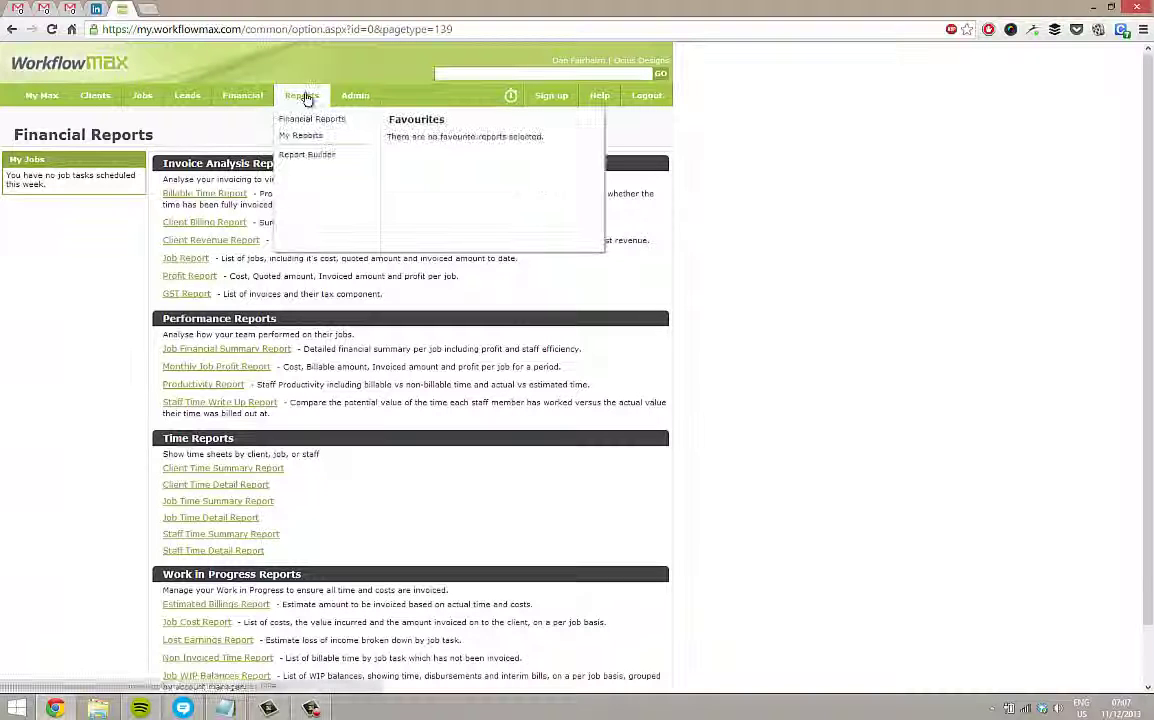
- In the Report Builder, choose Quote from the Report Type dropdown
{"action": "left_click", "coordinate": [344, 160]}
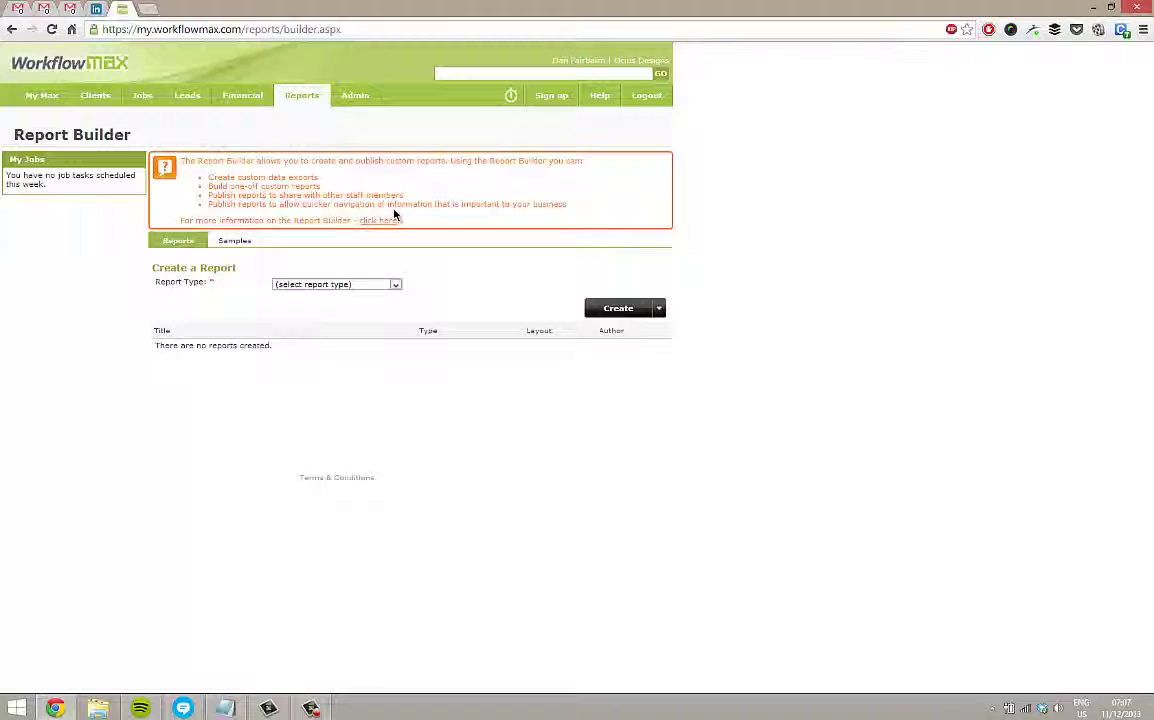
{"action": "left_click", "coordinate": [285, 285]}
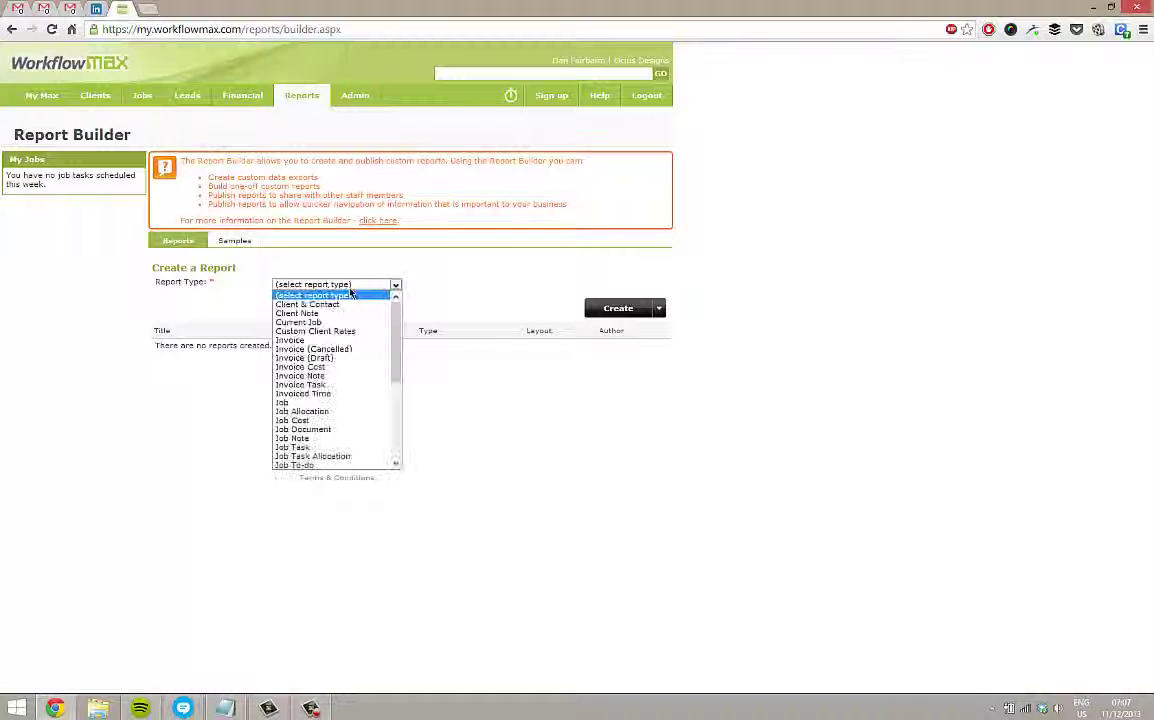
{"action": "mouse_move", "coordinate": [396, 340]}
{"action": "left_mouse_down"}
{"action": "mouse_move", "coordinate": [403, 430]}
{"action": "mouse_move", "coordinate": [412, 330]}
{"action": "left_mouse_up"}
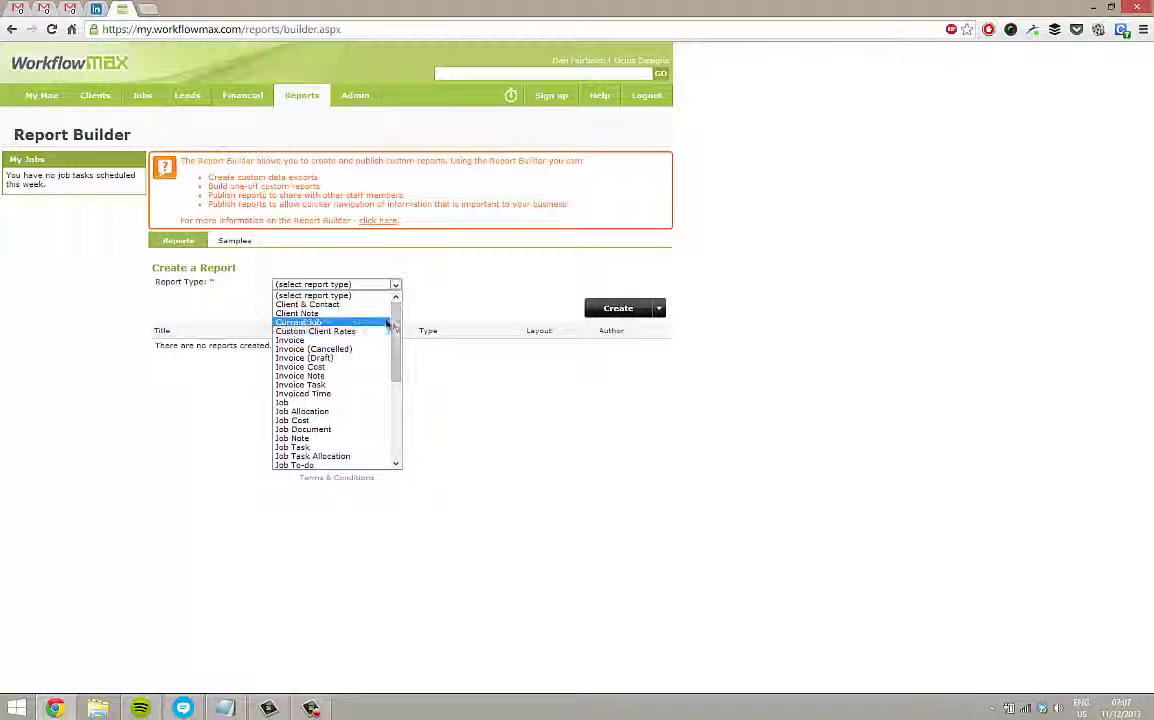
{"action": "left_click_drag", "start_coordinate": [396, 330], "coordinate": [396, 410]}
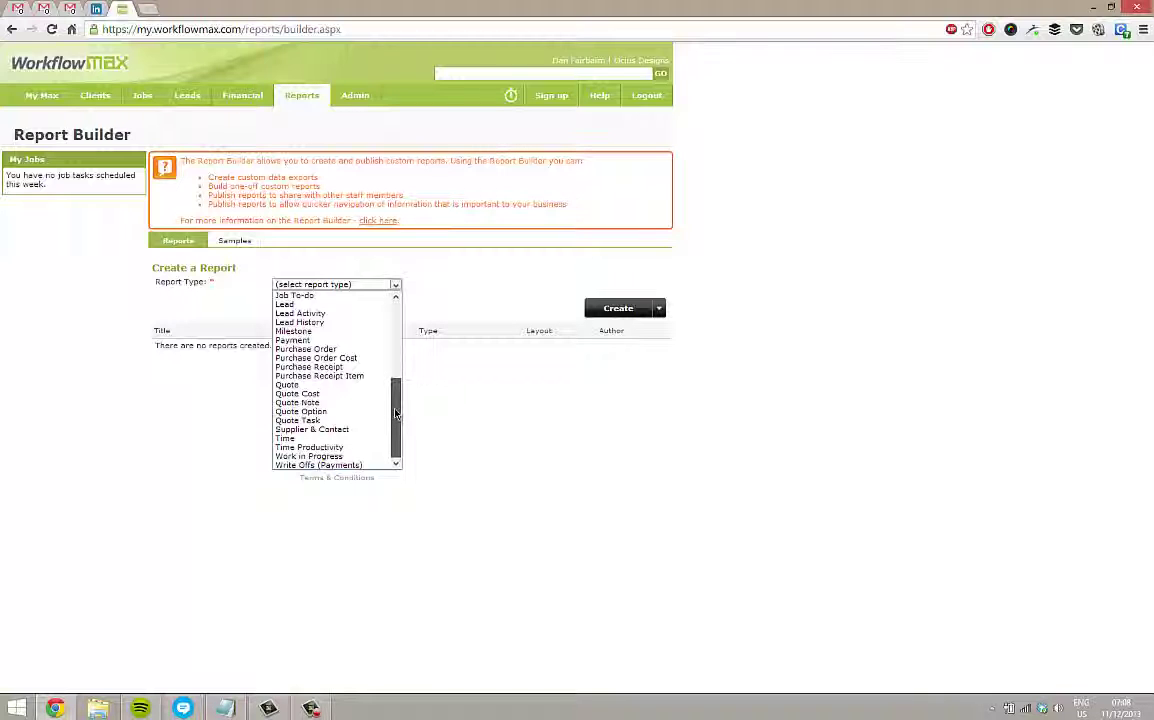
{"action": "left_click", "coordinate": [288, 384]}
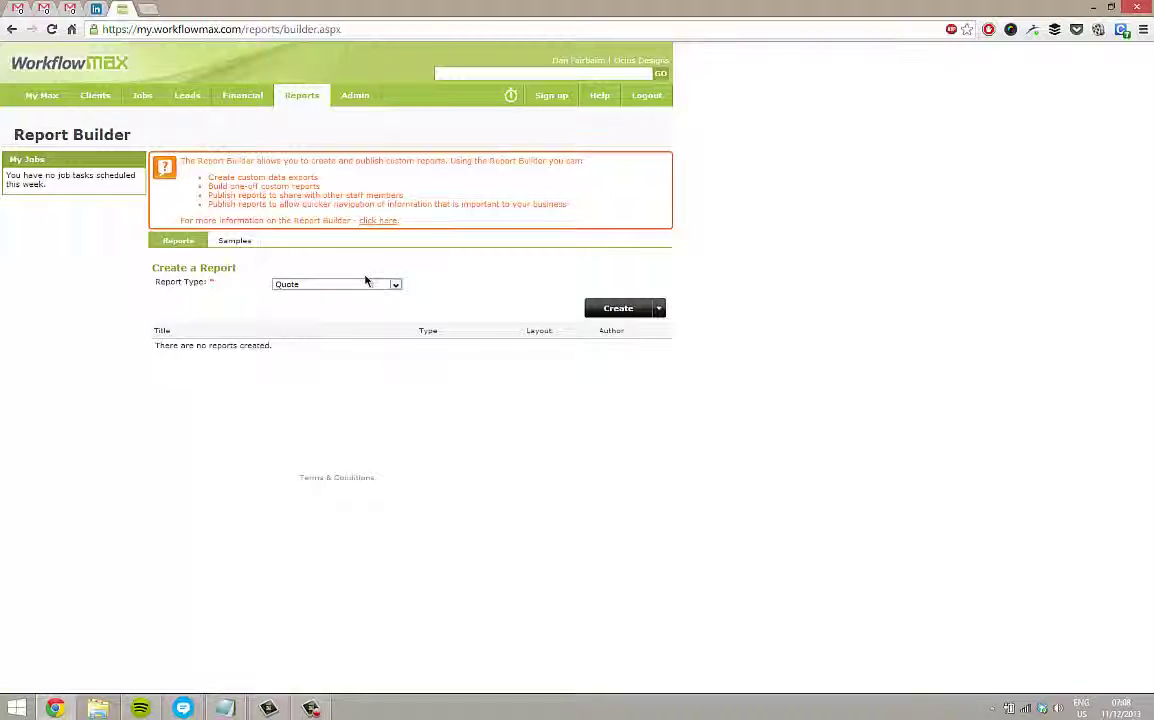
- Create a new Quote table report, opening the Report Designer titled 'Quote Report'
{"action": "left_click", "coordinate": [658, 309]}
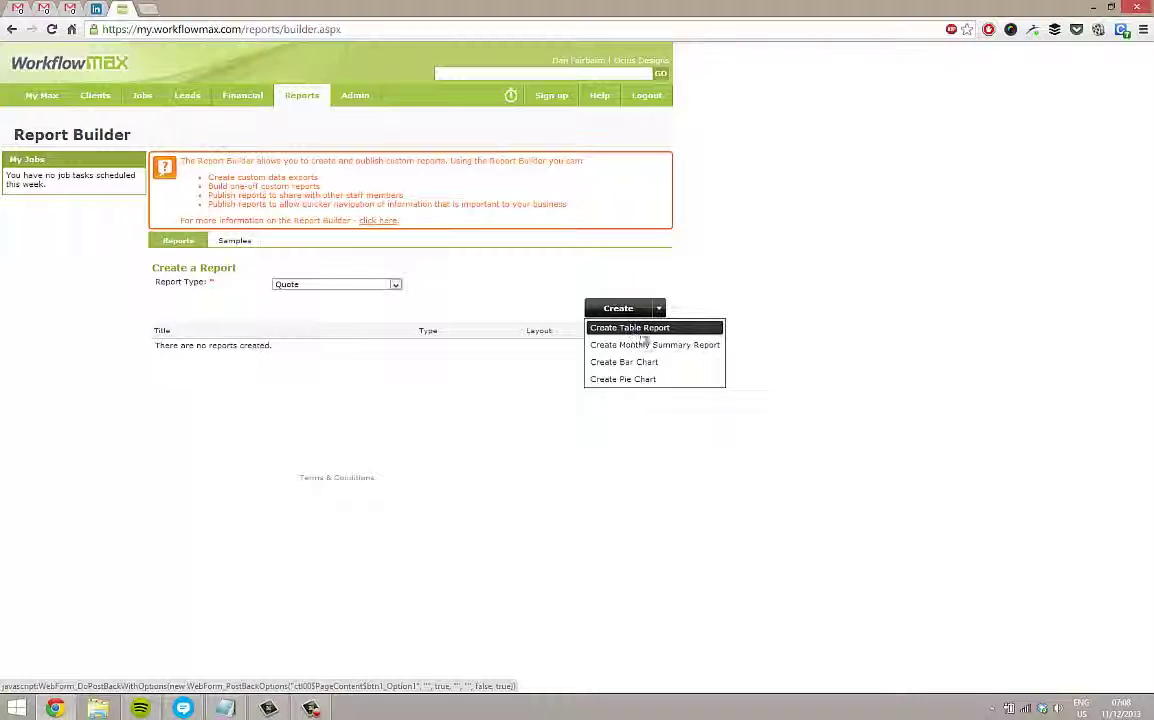
{"action": "left_click", "coordinate": [651, 331]}
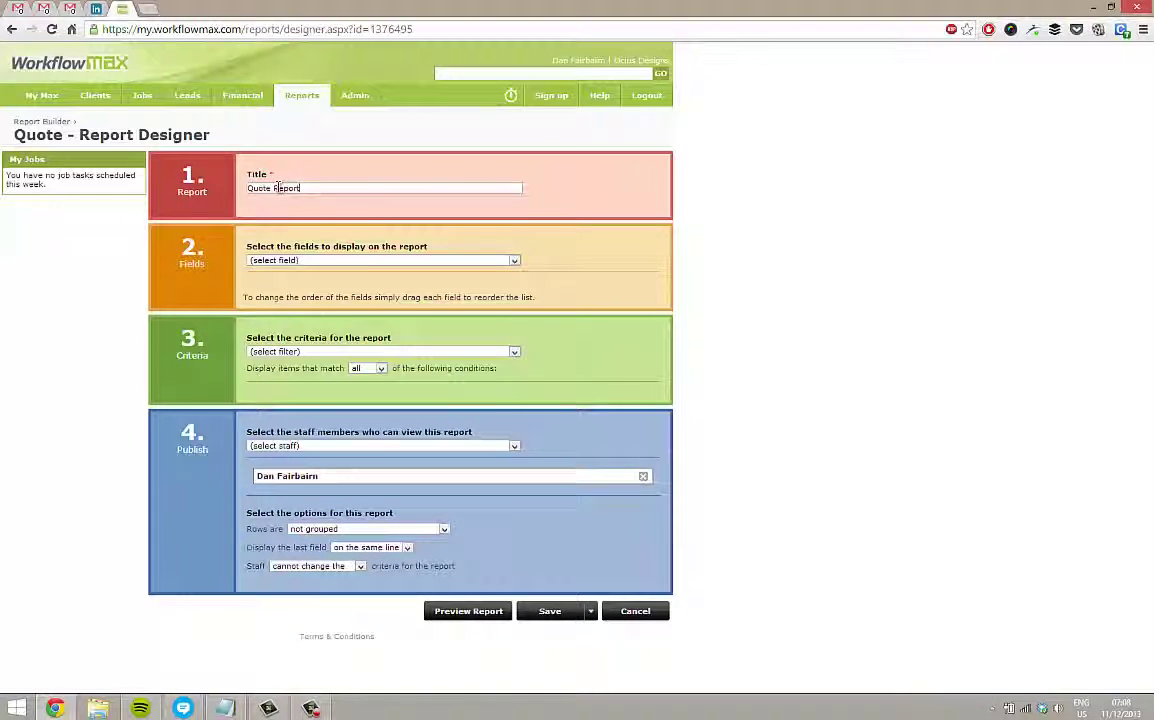
- Extend the default 'Quote Report' title so it reads 'Quote Report - Due'
{"action": "left_click_drag", "start_coordinate": [283, 183], "coordinate": [258, 186]}
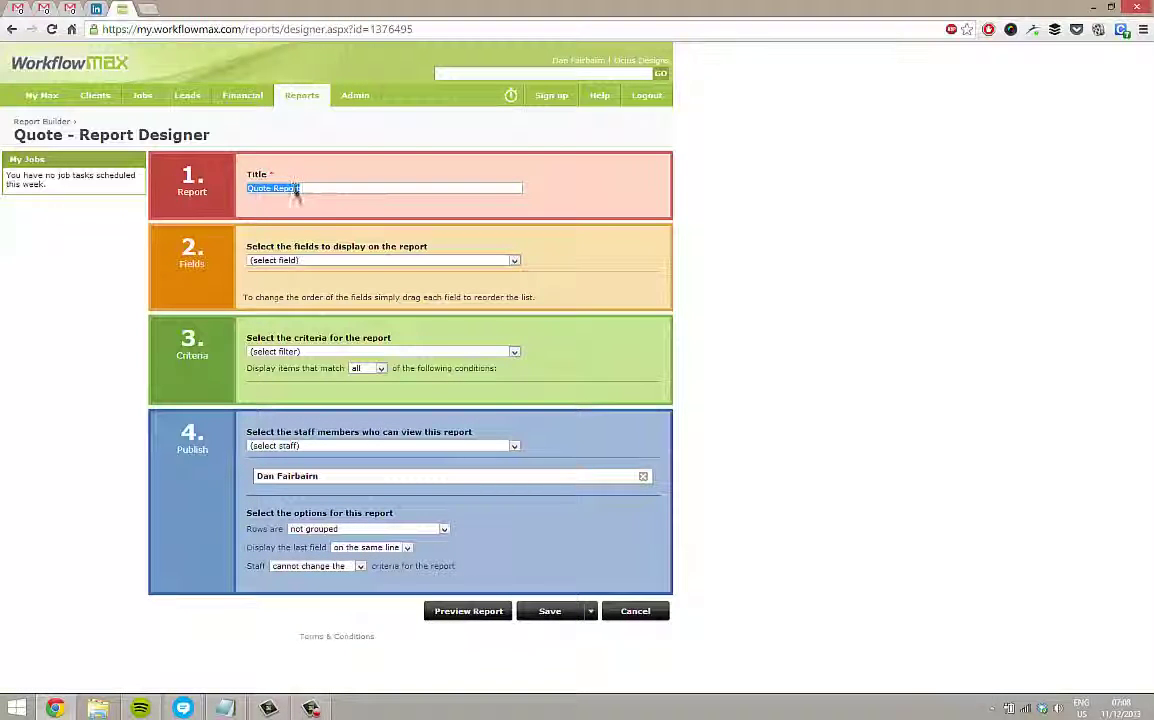
{"action": "left_click", "coordinate": [298, 188]}
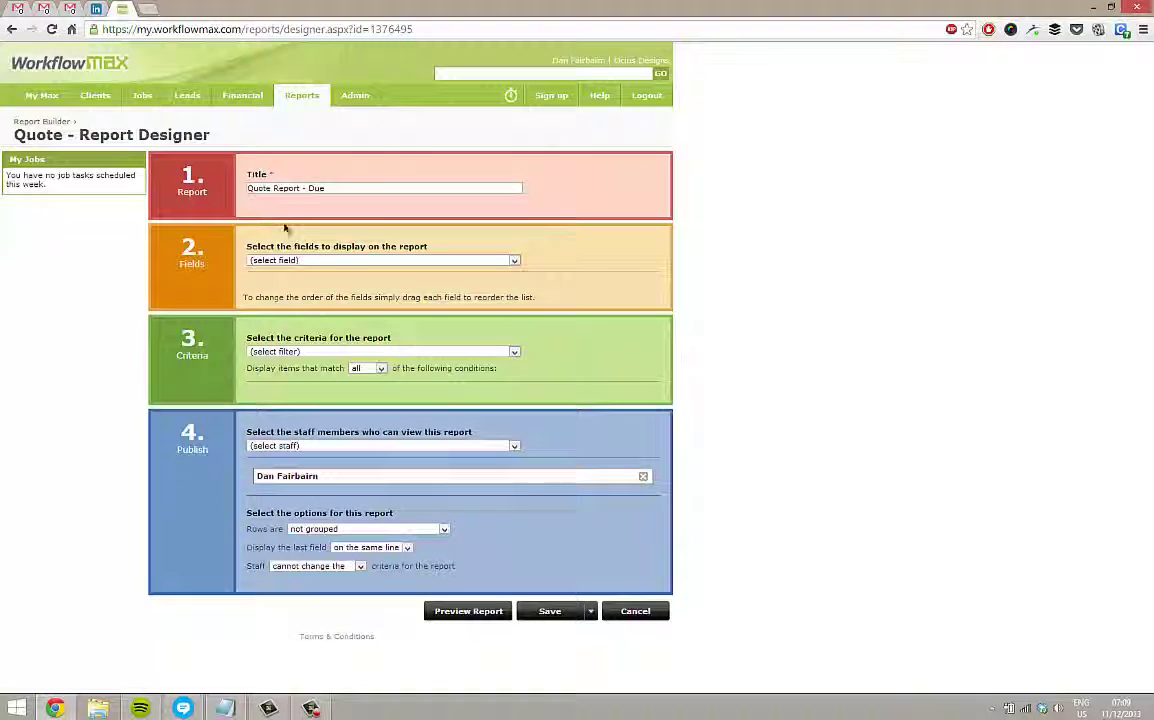
- Add the fields Client, Address, Name, Amount + Accepted Options, Contact and Valid To to the report
{"action": "left_click", "coordinate": [374, 261]}
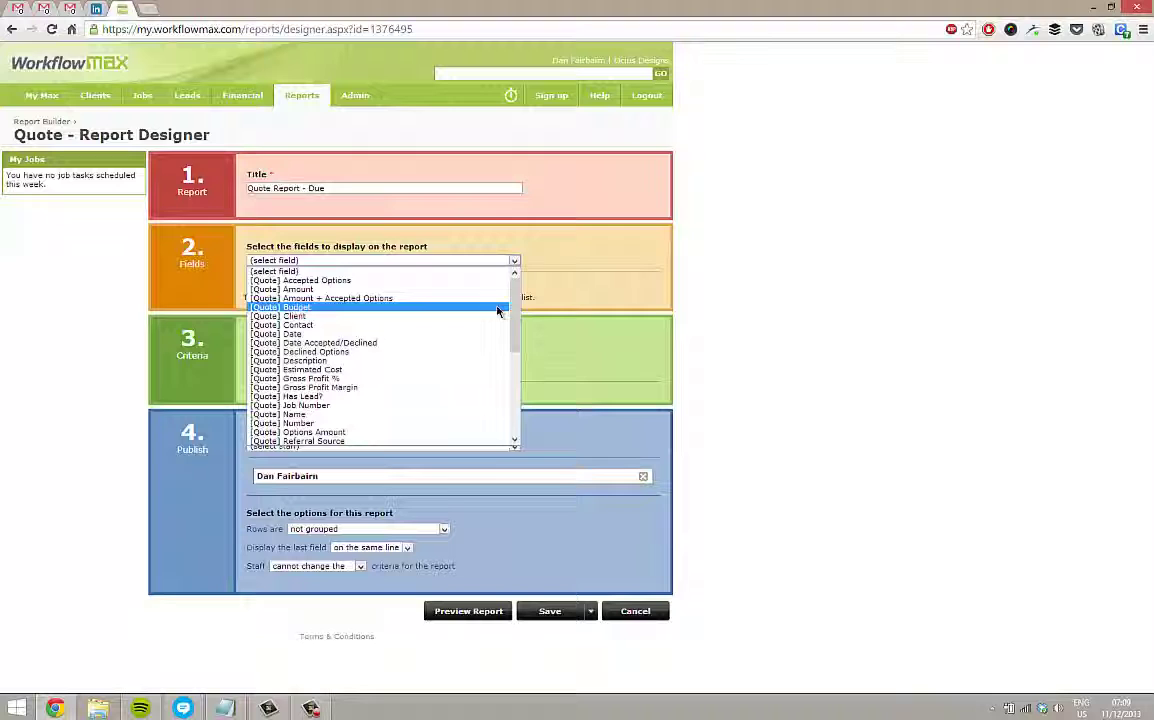
{"action": "left_click_drag", "start_coordinate": [514, 315], "coordinate": [512, 276]}
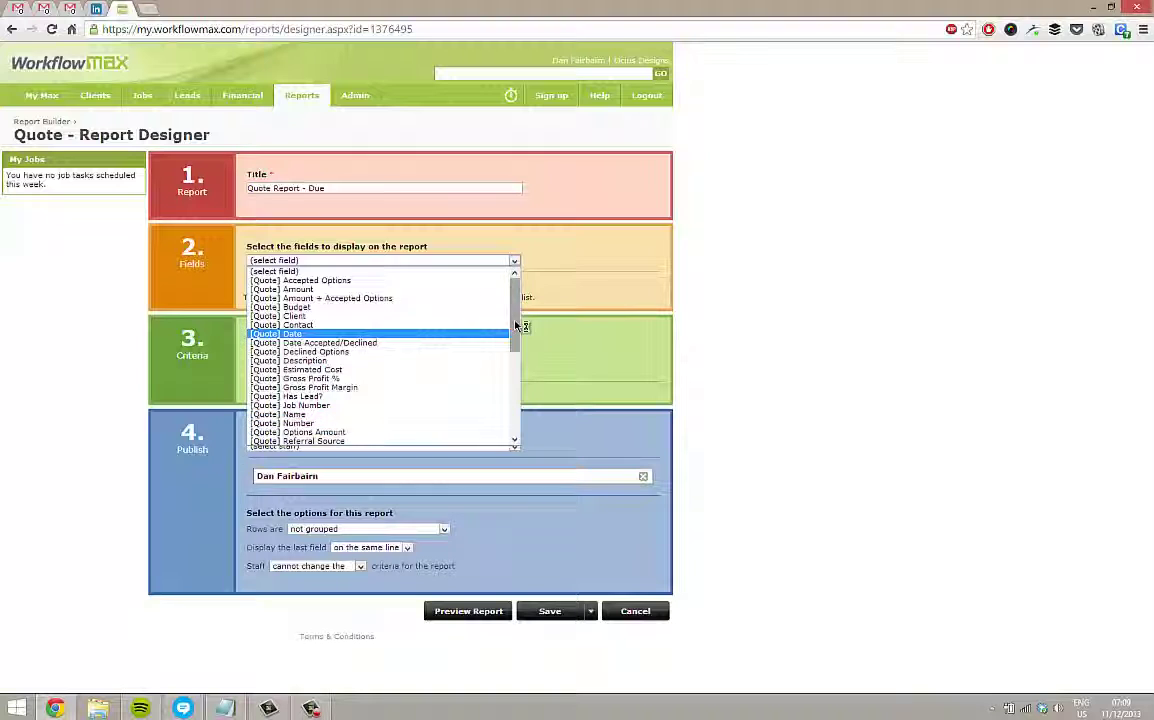
{"action": "left_click_drag", "start_coordinate": [514, 327], "coordinate": [515, 412]}
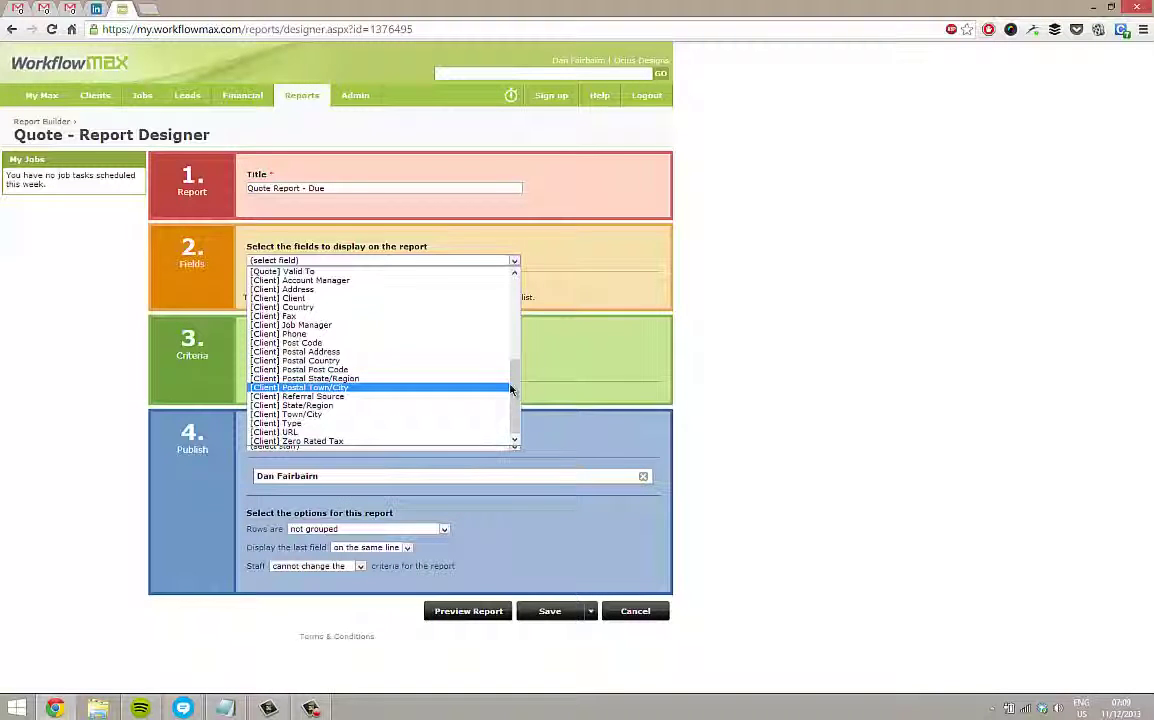
{"action": "left_click", "coordinate": [595, 352]}
{"action": "left_click", "coordinate": [481, 264]}
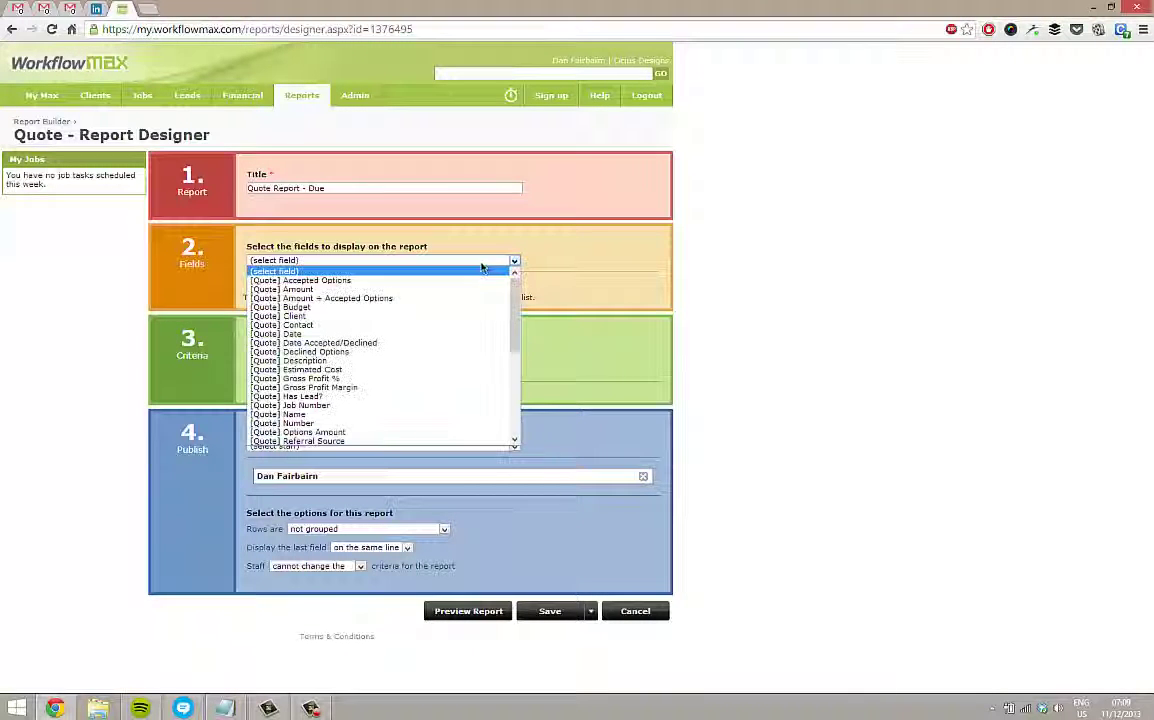
{"action": "scroll", "coordinate": [460, 360], "scroll_direction": "down", "scroll_amount": 12}
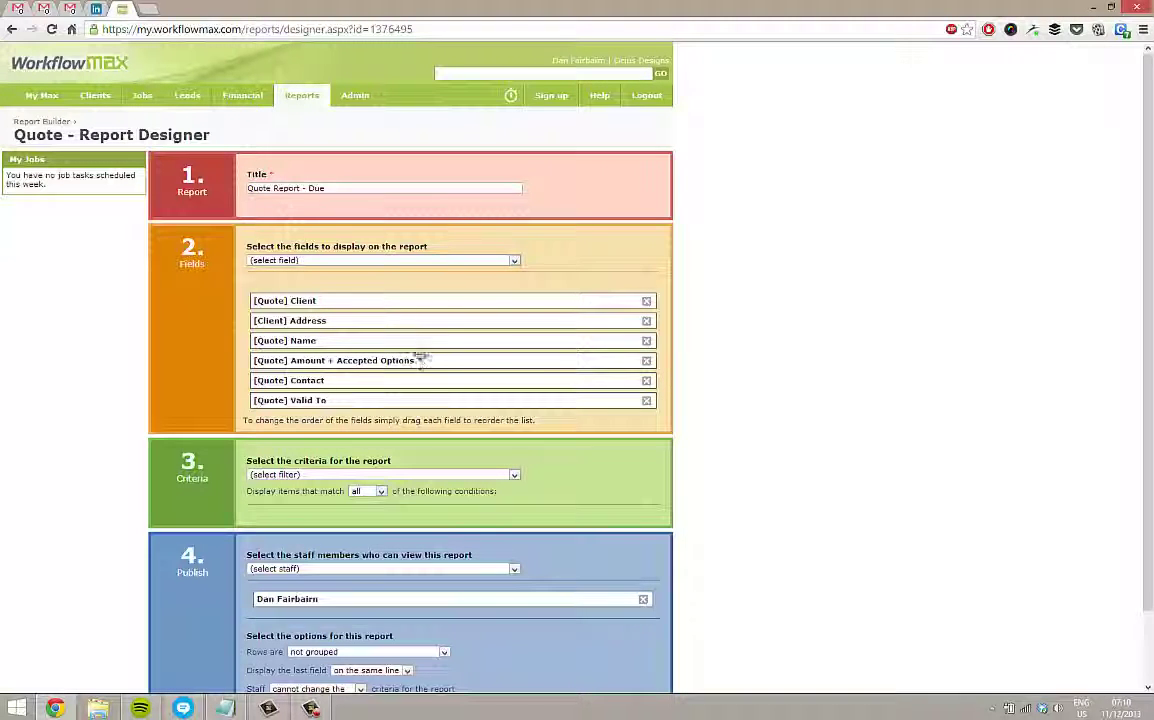
{"action": "left_click", "coordinate": [453, 261]}
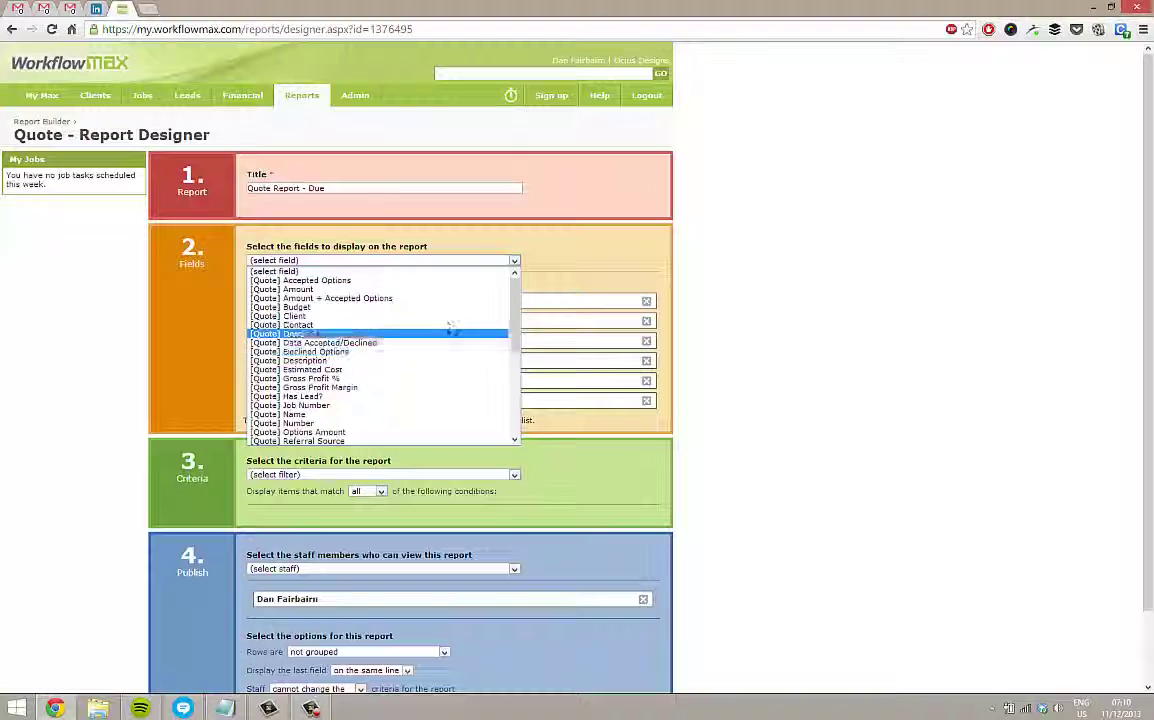
{"action": "left_click", "coordinate": [471, 266]}
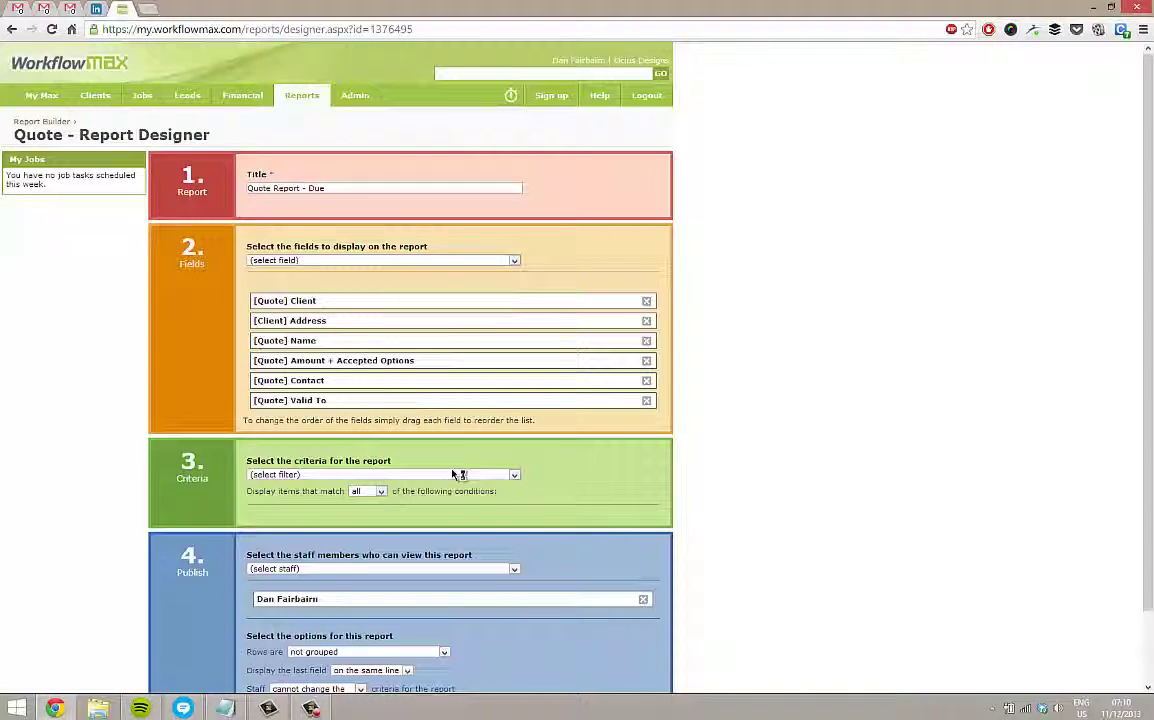
{"action": "scroll", "coordinate": [630, 441], "scroll_direction": "down", "scroll_amount": 1}
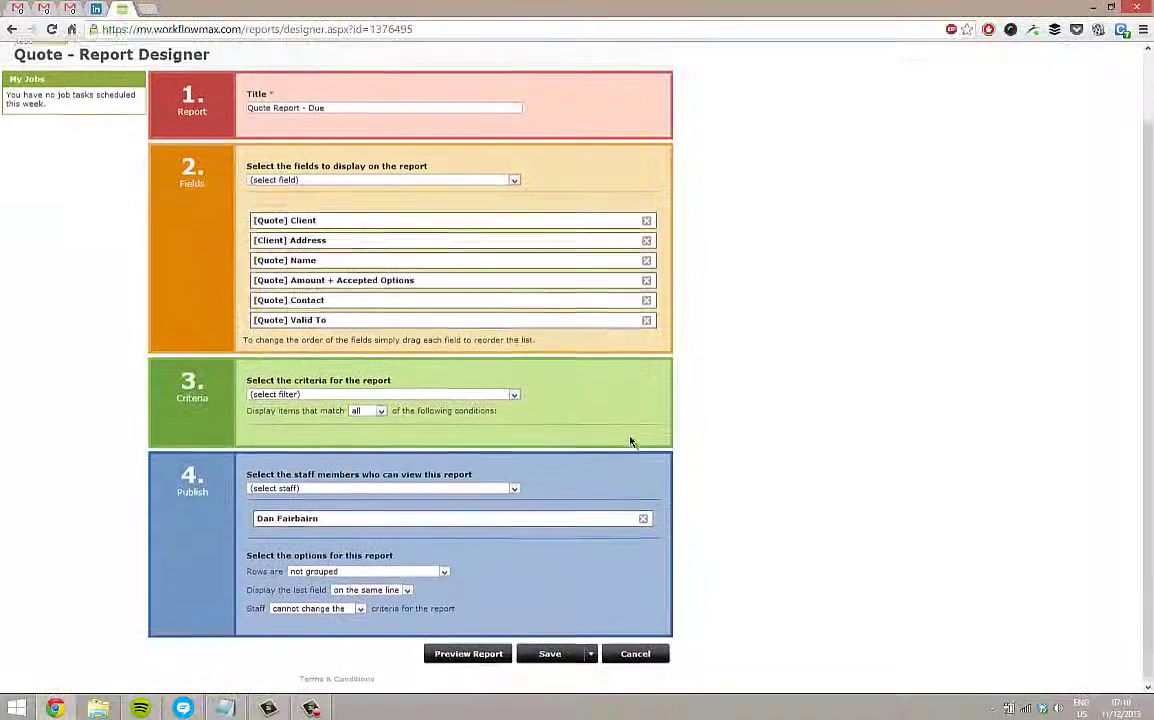
- Add a [Quote] State condition to the report criteria
{"action": "left_click", "coordinate": [480, 392]}
{"action": "left_click", "coordinate": [365, 386]}
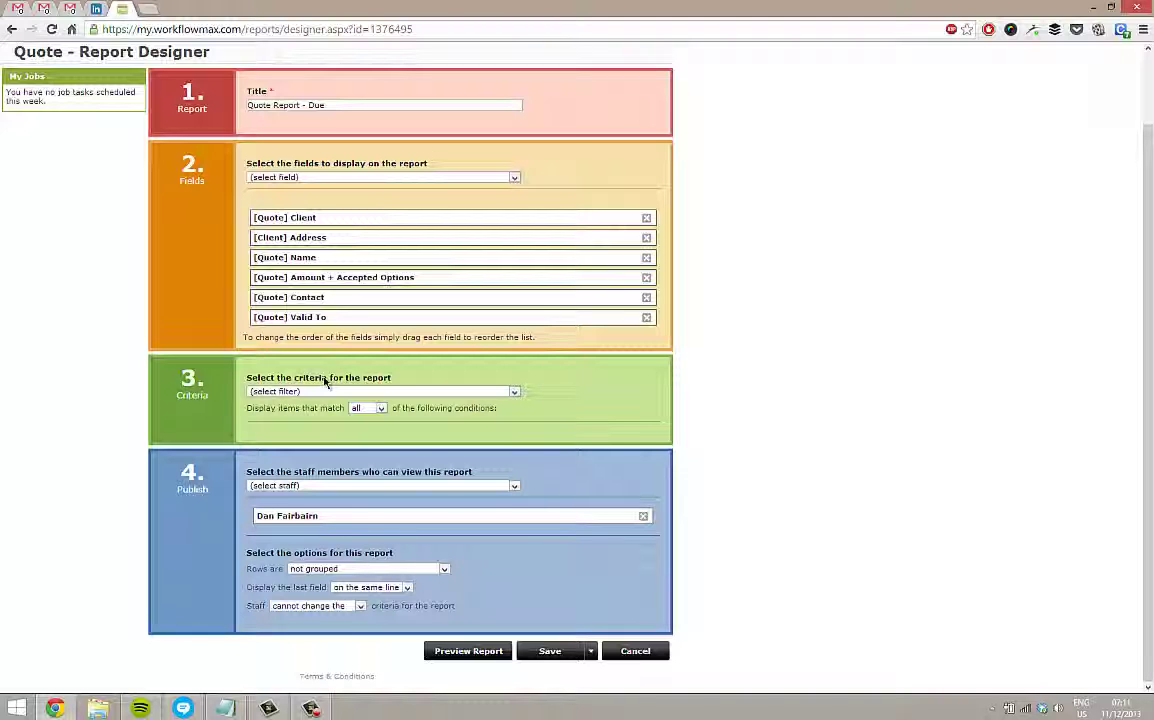
{"action": "left_click", "coordinate": [462, 392]}
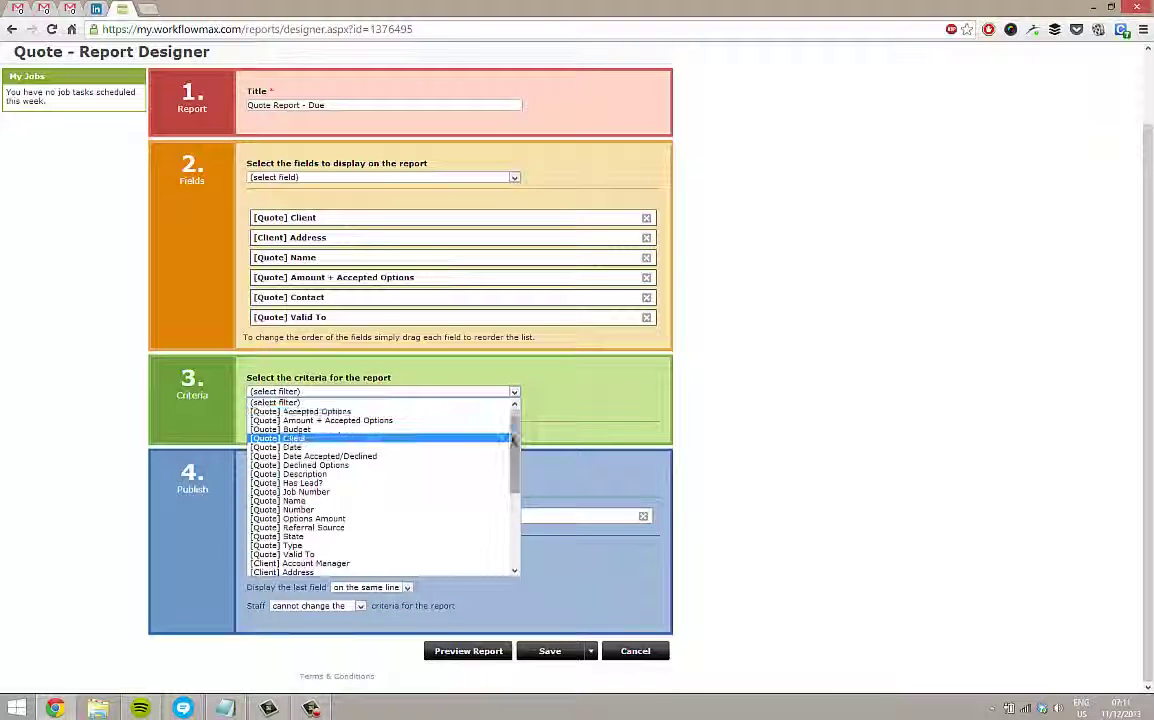
{"action": "mouse_move", "coordinate": [513, 440]}
{"action": "left_mouse_down"}
{"action": "mouse_move", "coordinate": [515, 530]}
{"action": "mouse_move", "coordinate": [516, 428]}
{"action": "left_mouse_up"}
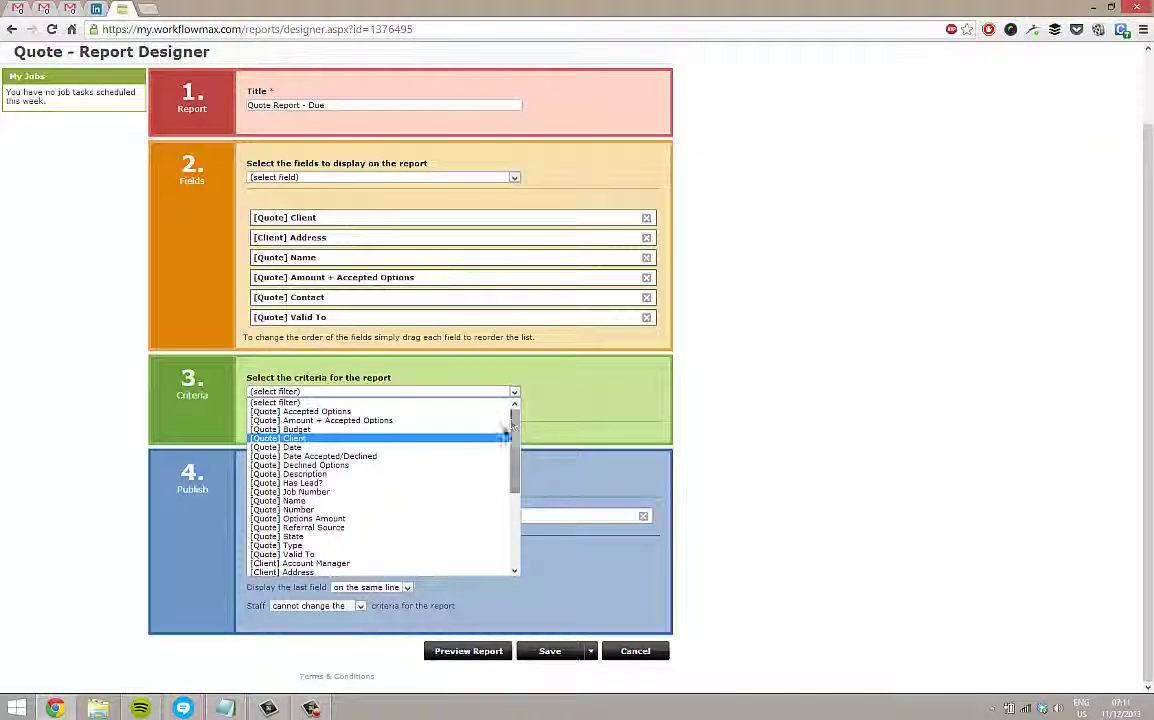
{"action": "scroll", "coordinate": [516, 455], "scroll_direction": "down", "scroll_amount": 1}
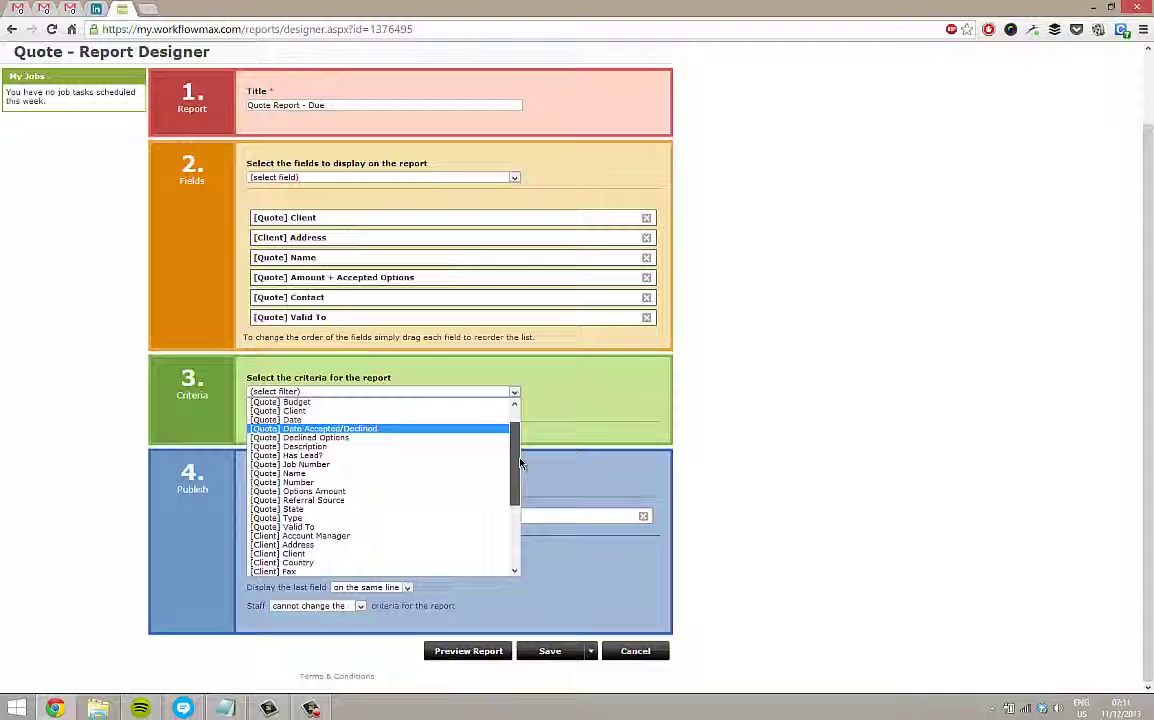
{"action": "scroll", "coordinate": [518, 455], "scroll_direction": "up", "scroll_amount": 1}
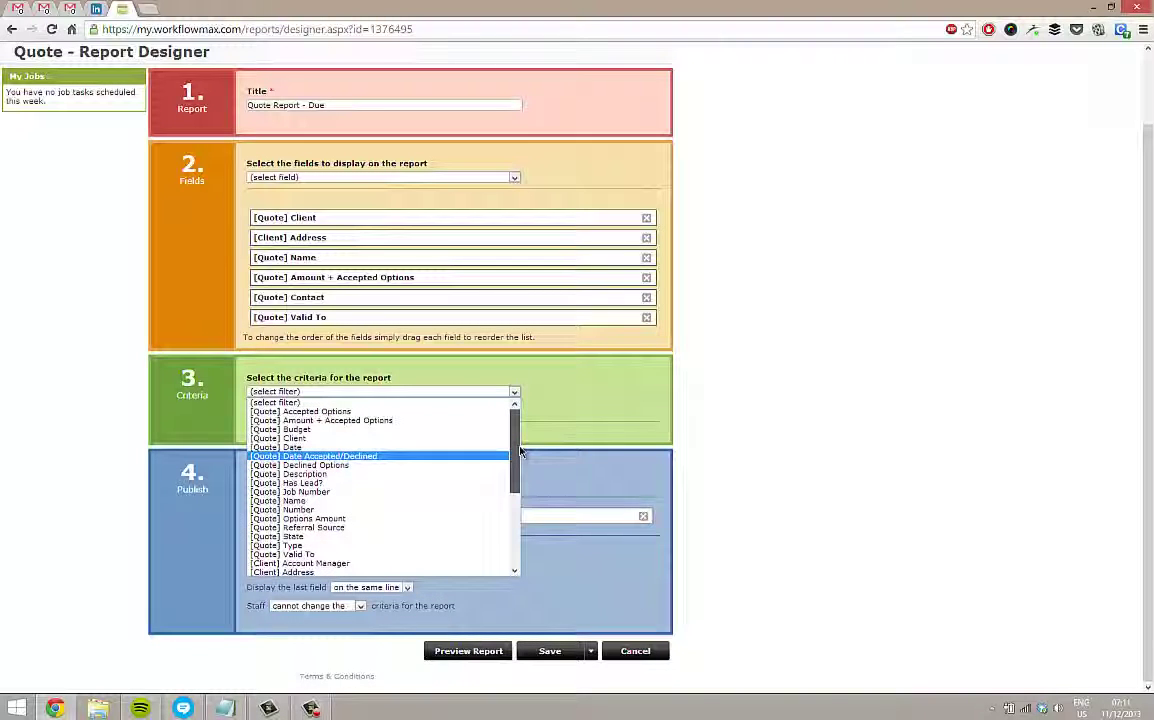
{"action": "scroll", "coordinate": [520, 456], "scroll_direction": "down", "scroll_amount": 1}
{"action": "left_click_drag", "start_coordinate": [520, 456], "coordinate": [520, 478]}
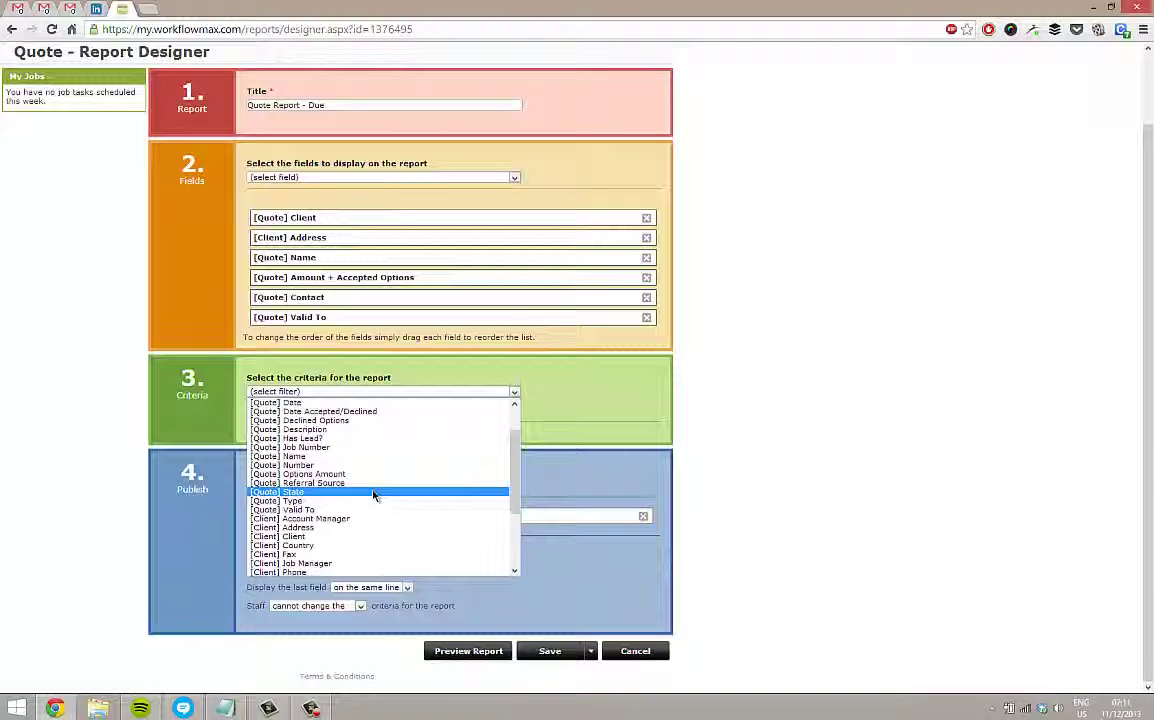
{"action": "left_click", "coordinate": [372, 492]}
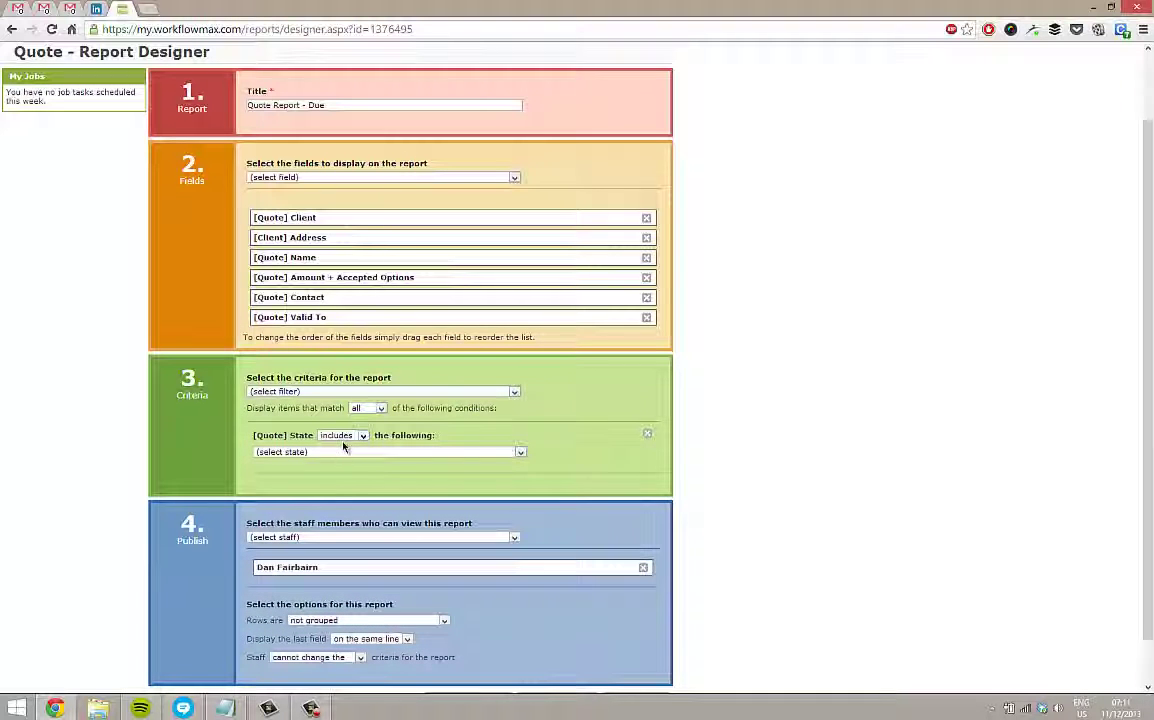
- Set the quote state condition to include Issued, Revised and Draft
{"action": "left_click", "coordinate": [343, 452]}
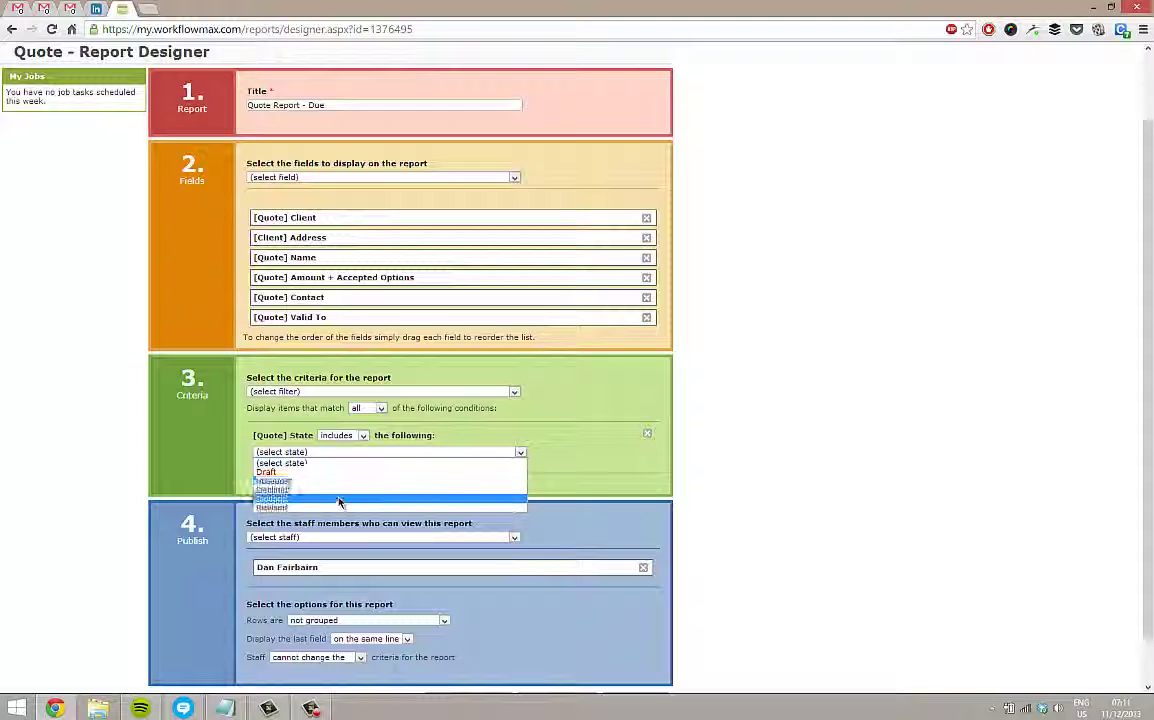
{"action": "left_click", "coordinate": [339, 502]}
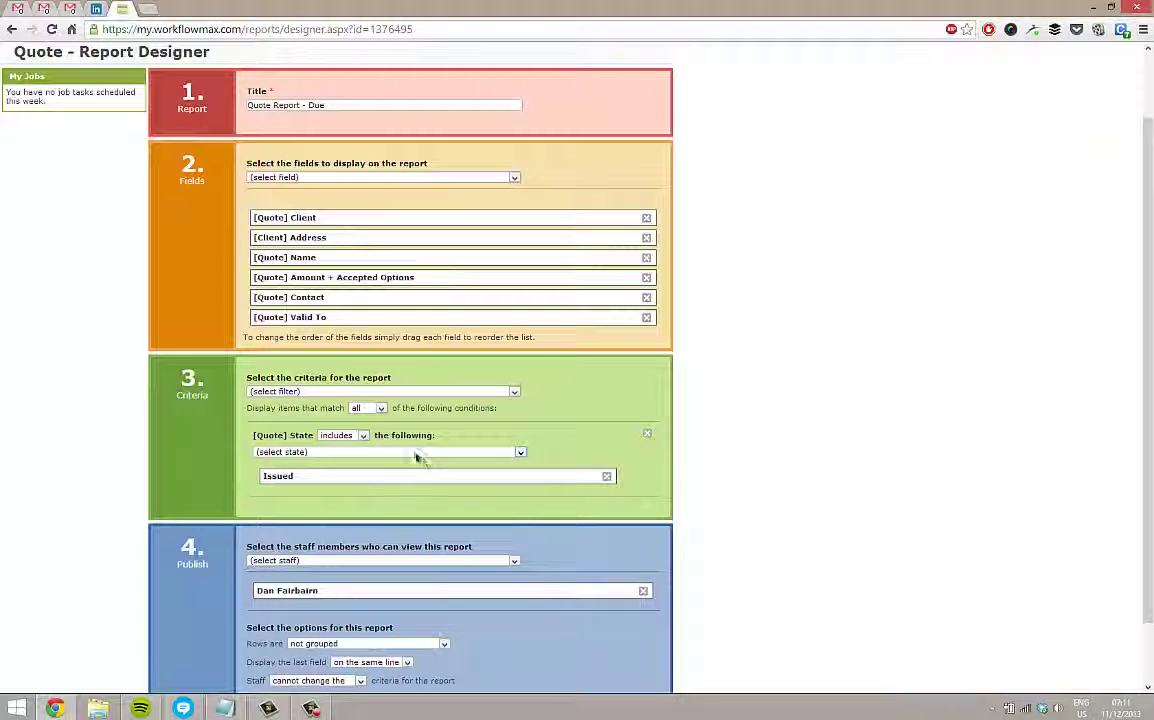
{"action": "left_click", "coordinate": [409, 455]}
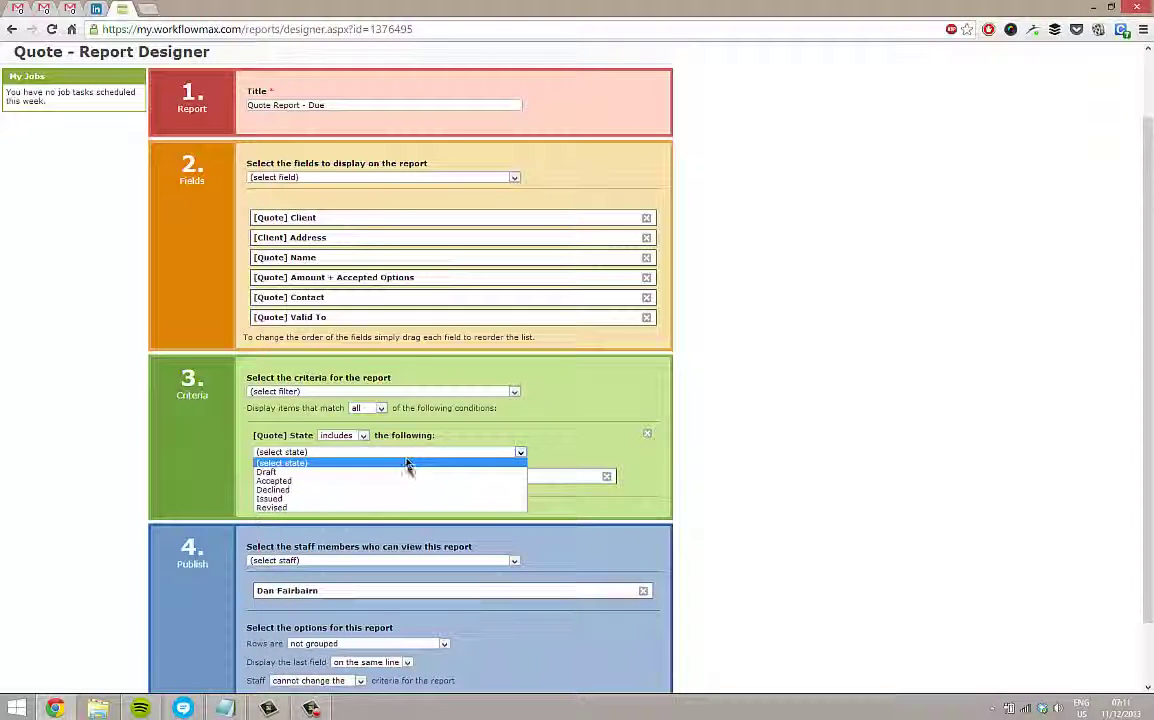
{"action": "left_click", "coordinate": [386, 509]}
{"action": "left_click", "coordinate": [482, 453]}
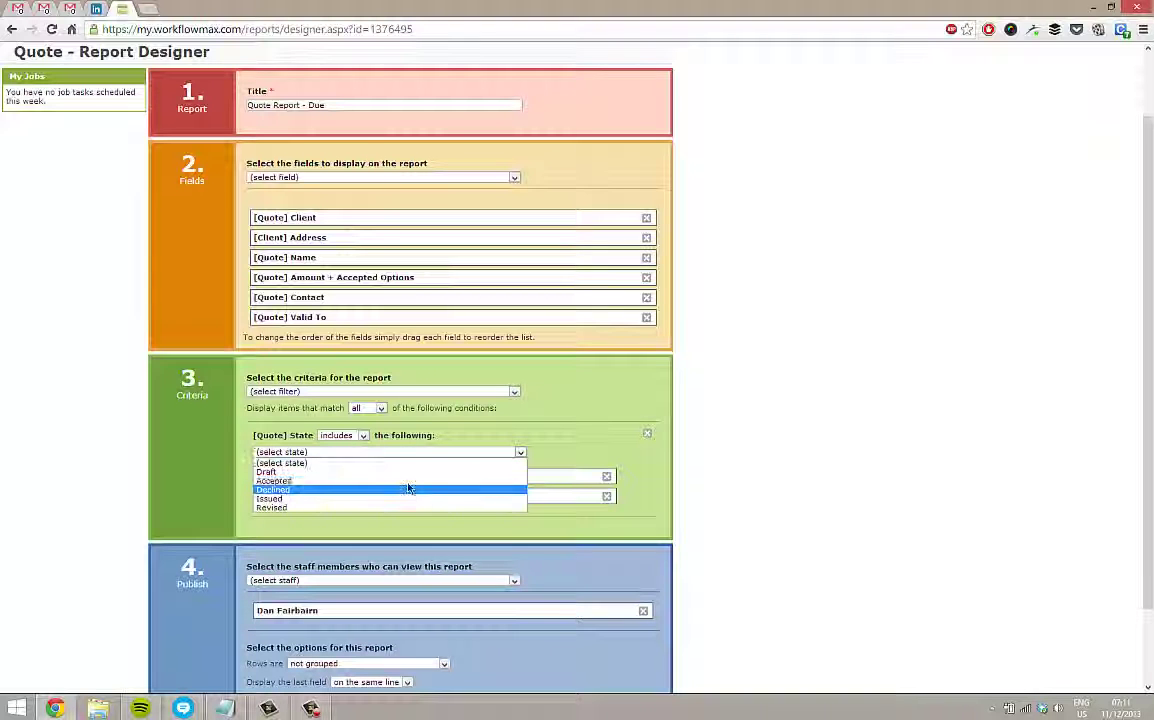
{"action": "left_click", "coordinate": [408, 472]}
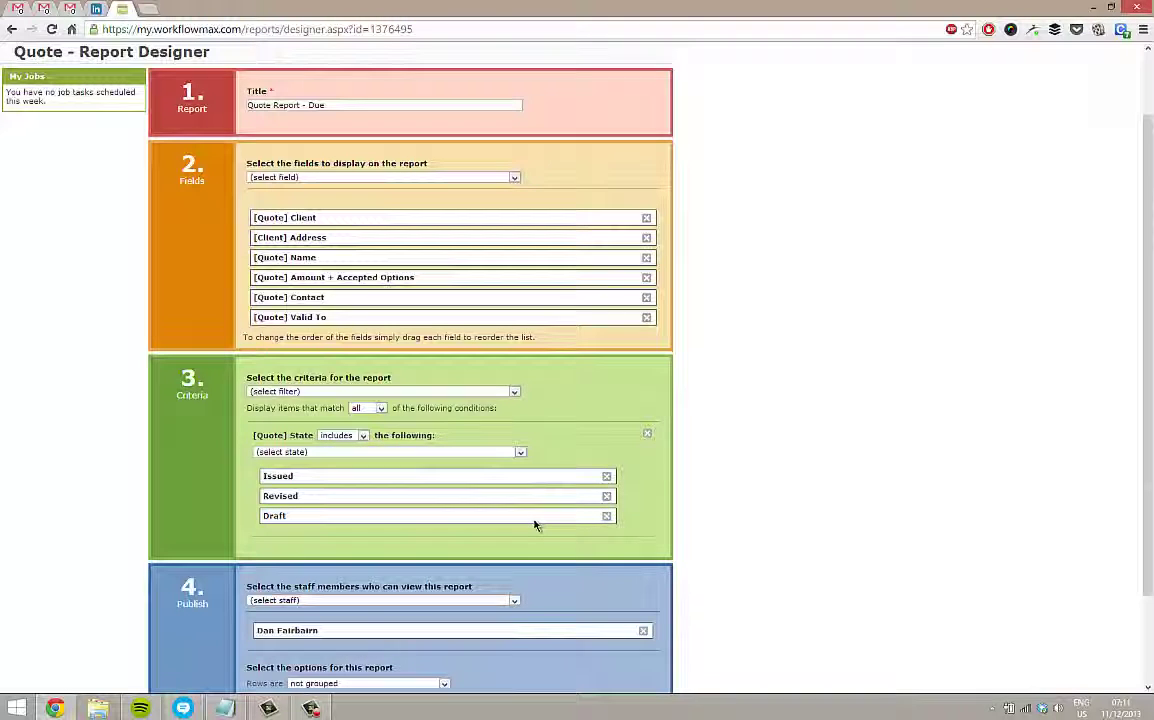
{"action": "left_click", "coordinate": [495, 453]}
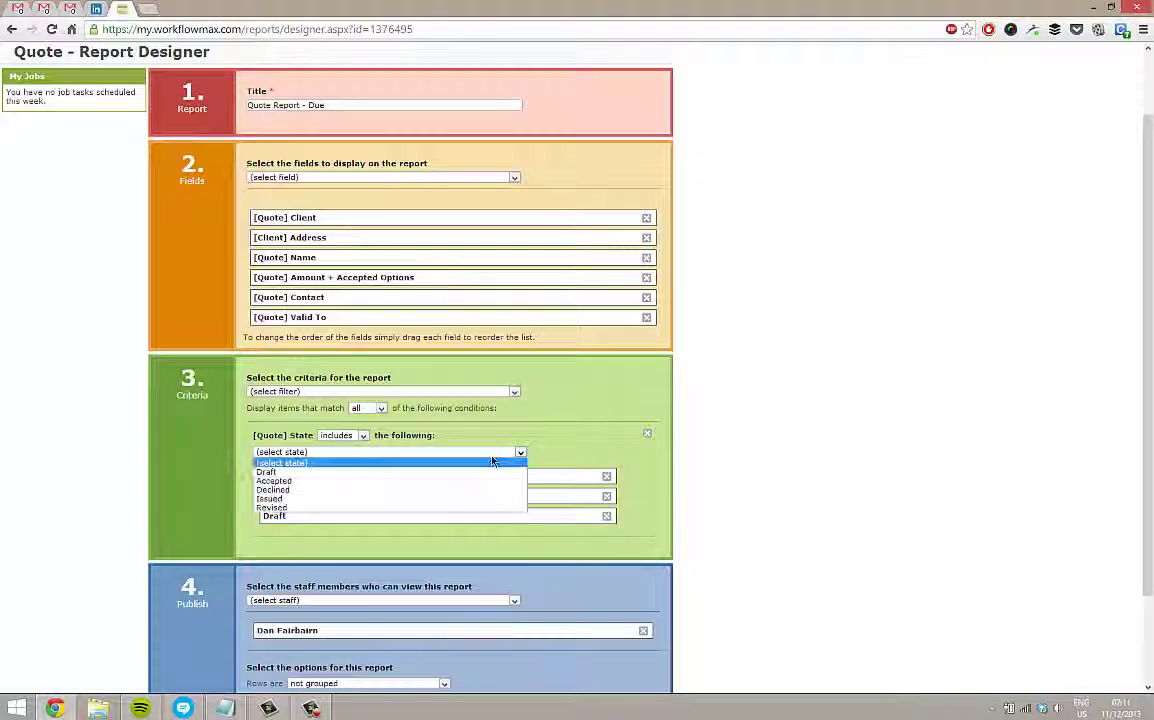
{"action": "left_click", "coordinate": [491, 460]}
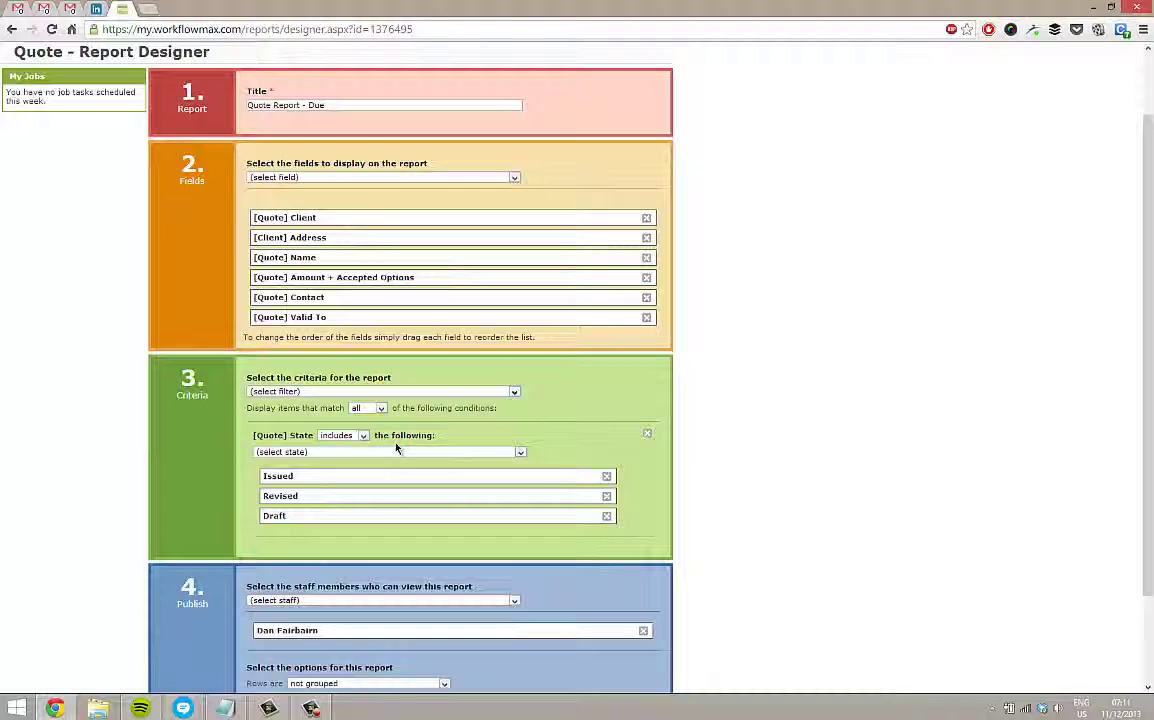
{"action": "left_click", "coordinate": [363, 437]}
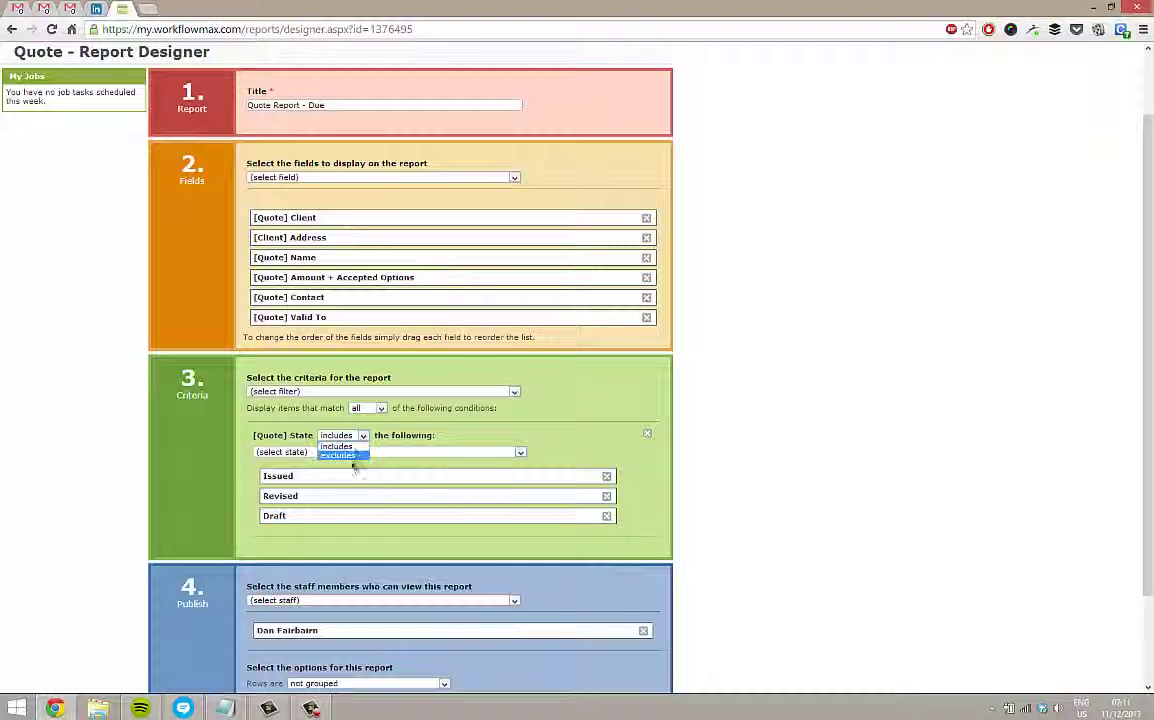
{"action": "left_click", "coordinate": [340, 396]}
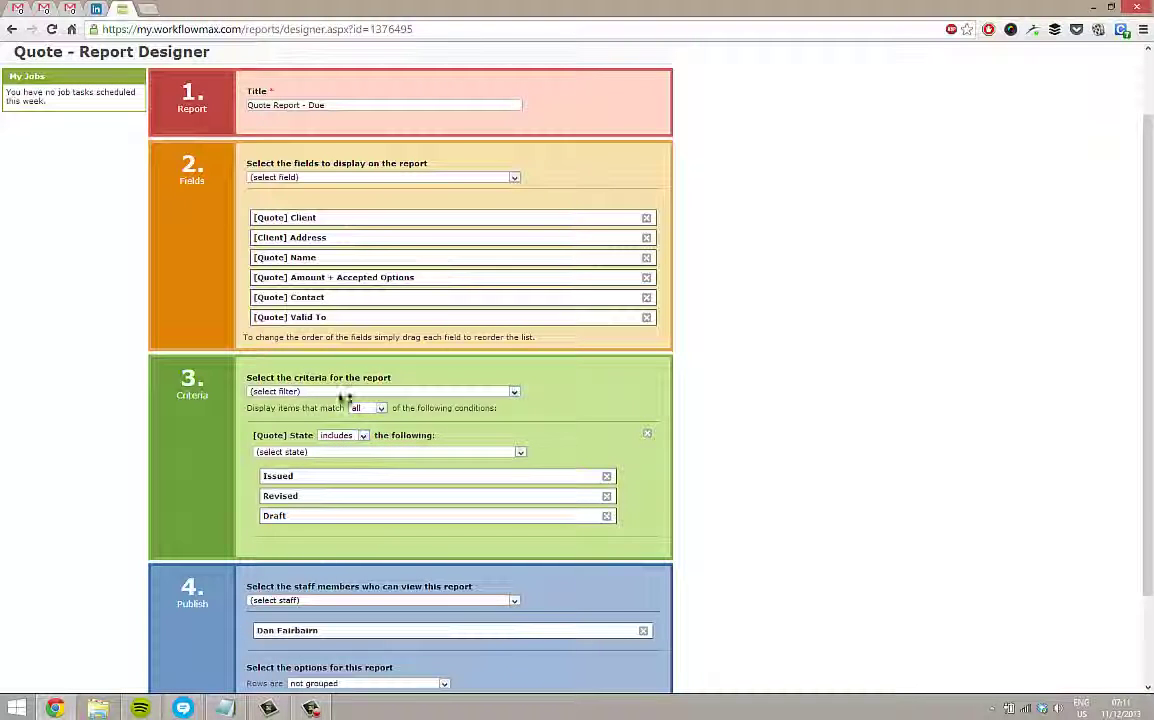
{"action": "left_click", "coordinate": [338, 395]}
{"action": "left_click", "coordinate": [338, 395]}
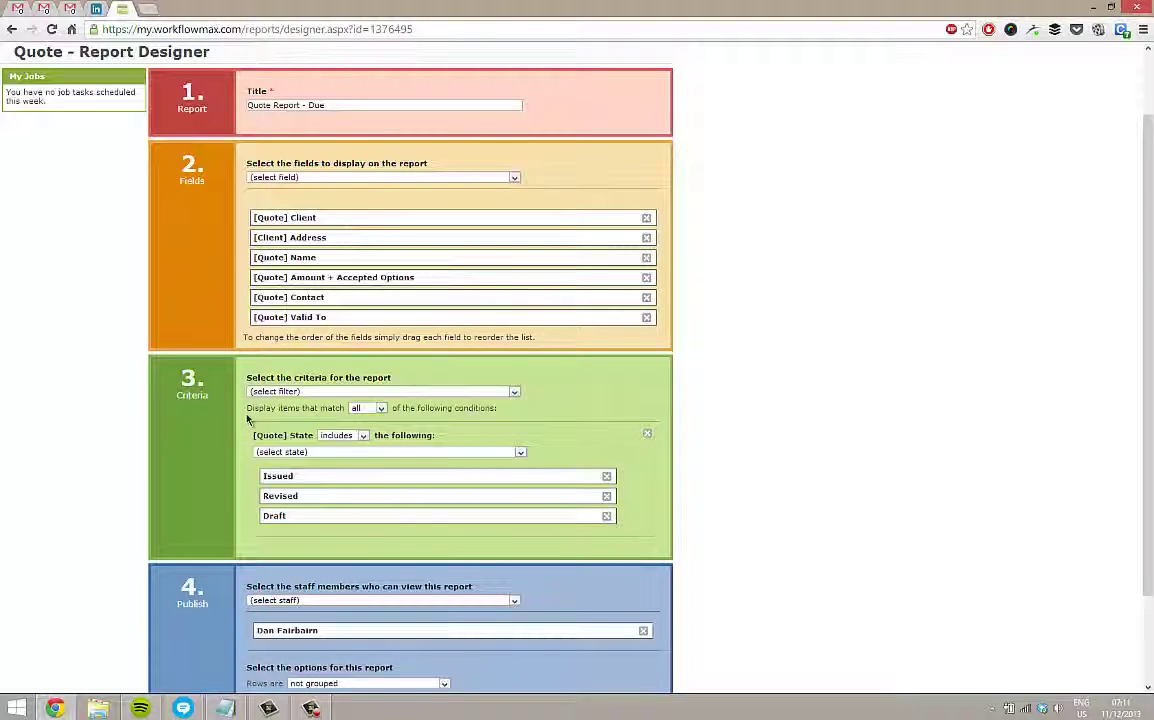
{"action": "left_click_drag", "start_coordinate": [266, 407], "coordinate": [460, 410]}
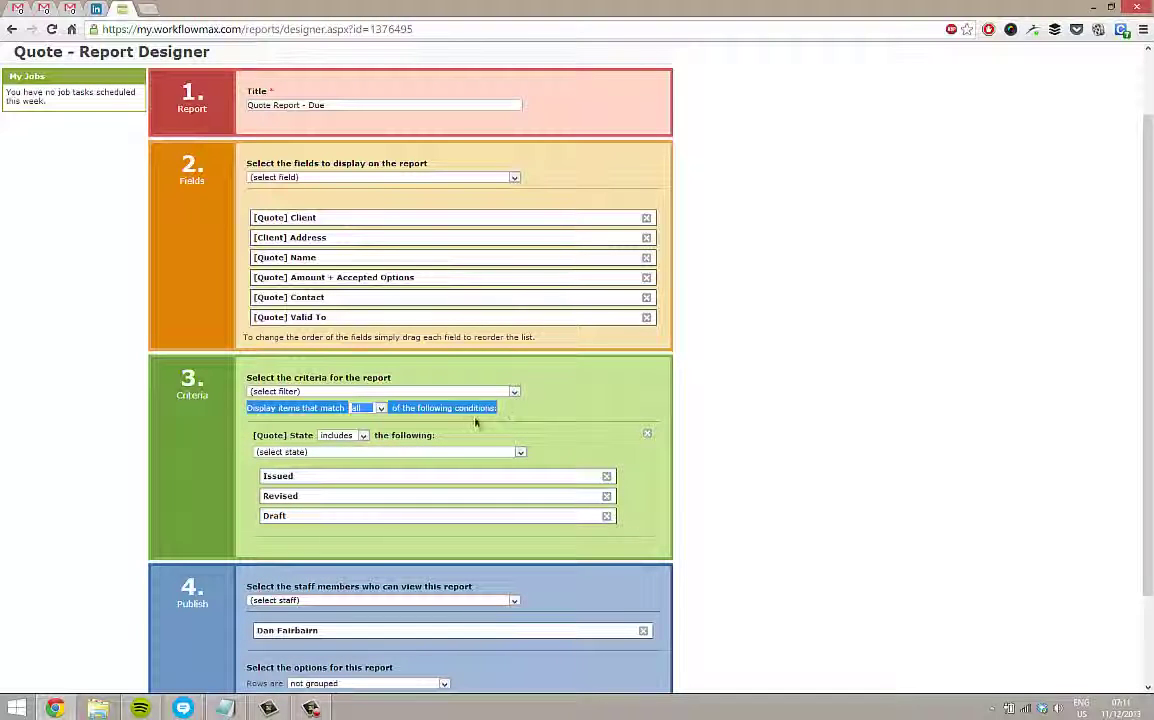
{"action": "left_click", "coordinate": [466, 408]}
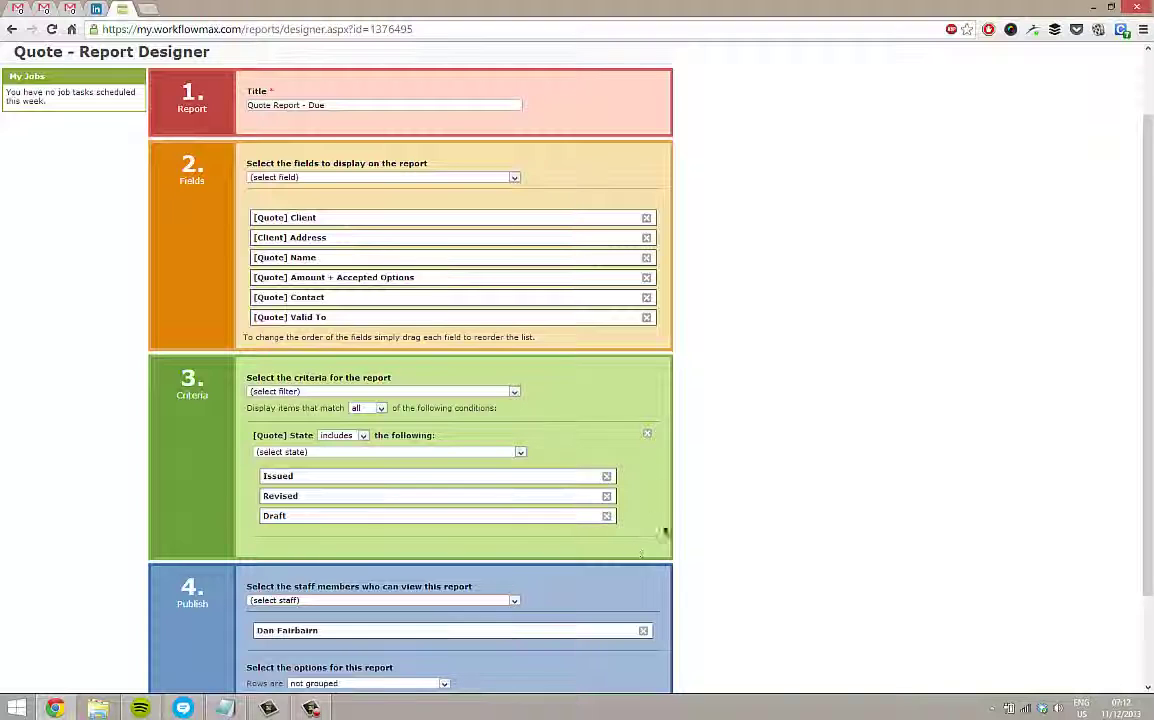
{"action": "left_click", "coordinate": [384, 410]}
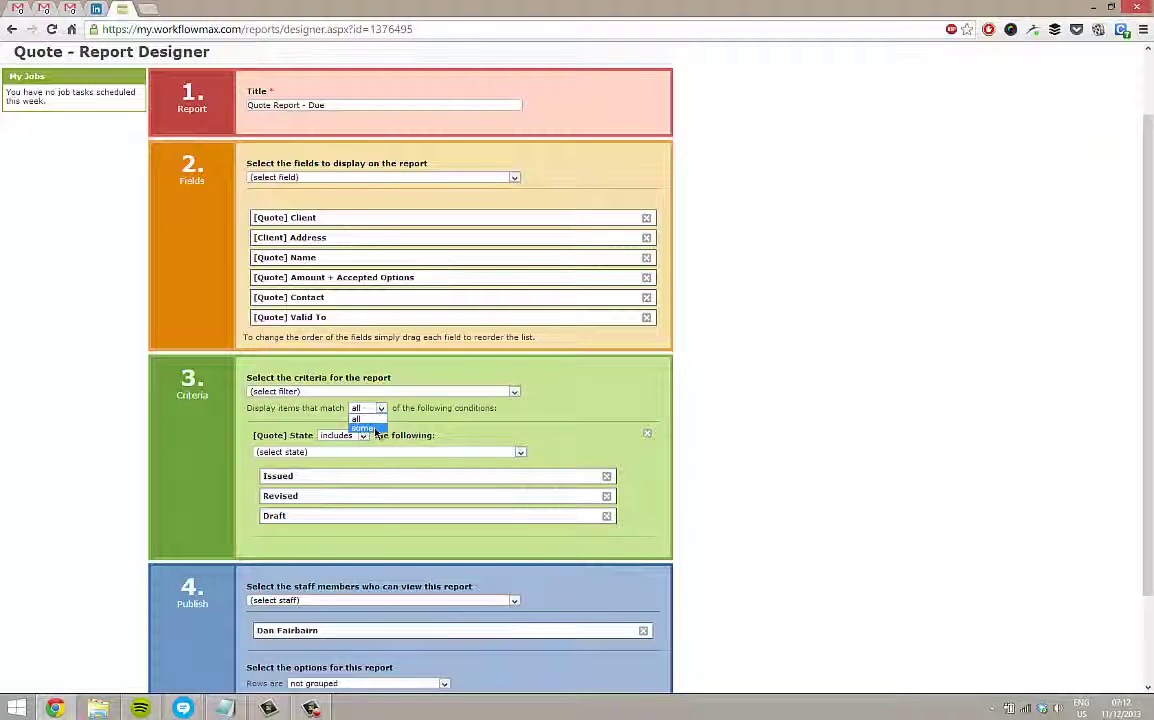
{"action": "left_click", "coordinate": [505, 429]}
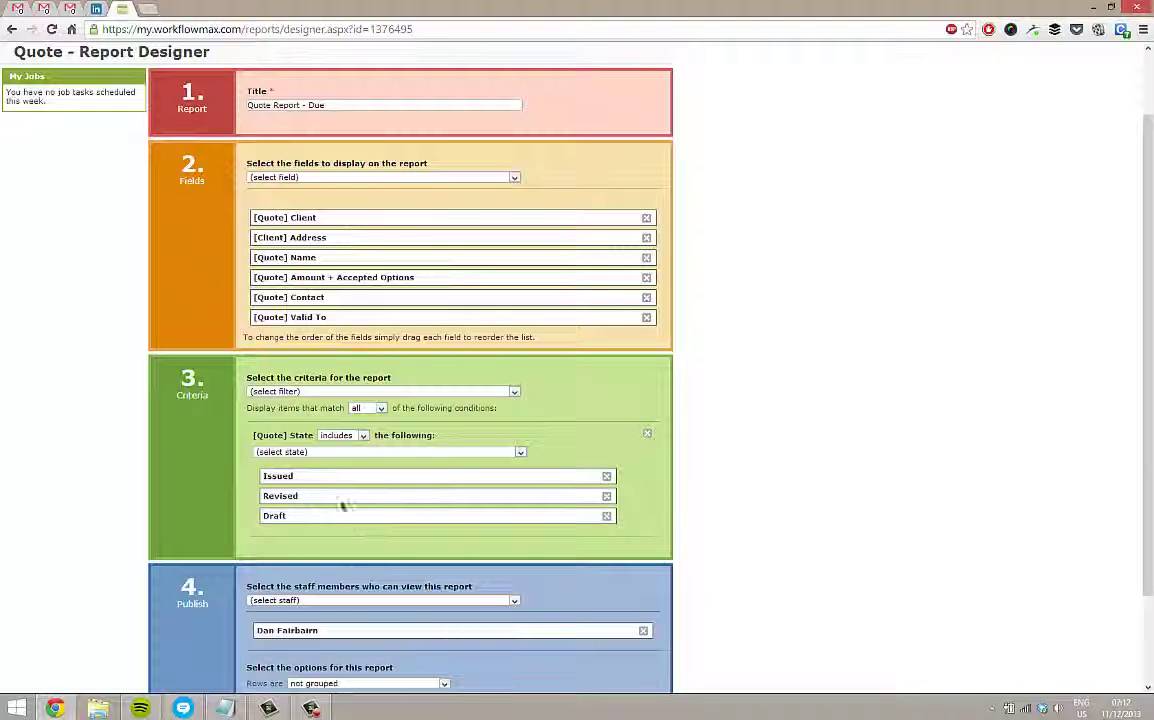
{"action": "scroll", "coordinate": [657, 460], "scroll_direction": "down", "scroll_amount": 1}
{"action": "scroll", "coordinate": [655, 462], "scroll_direction": "down", "scroll_amount": 1}
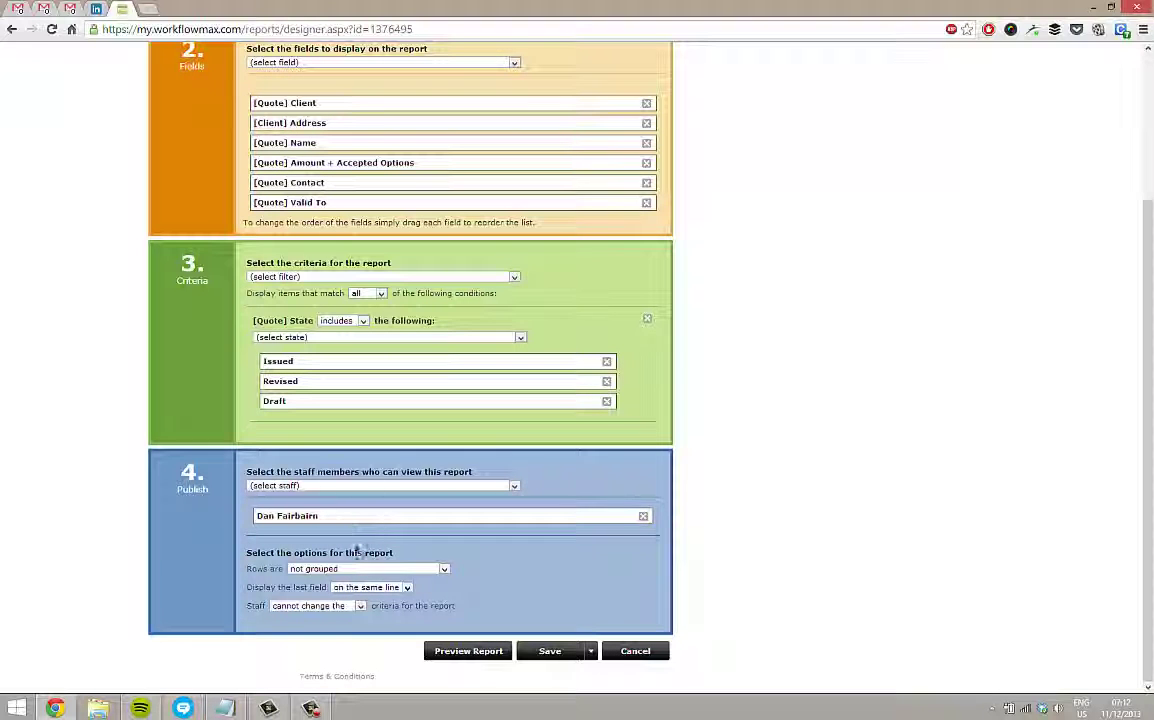
{"action": "left_click", "coordinate": [416, 489]}
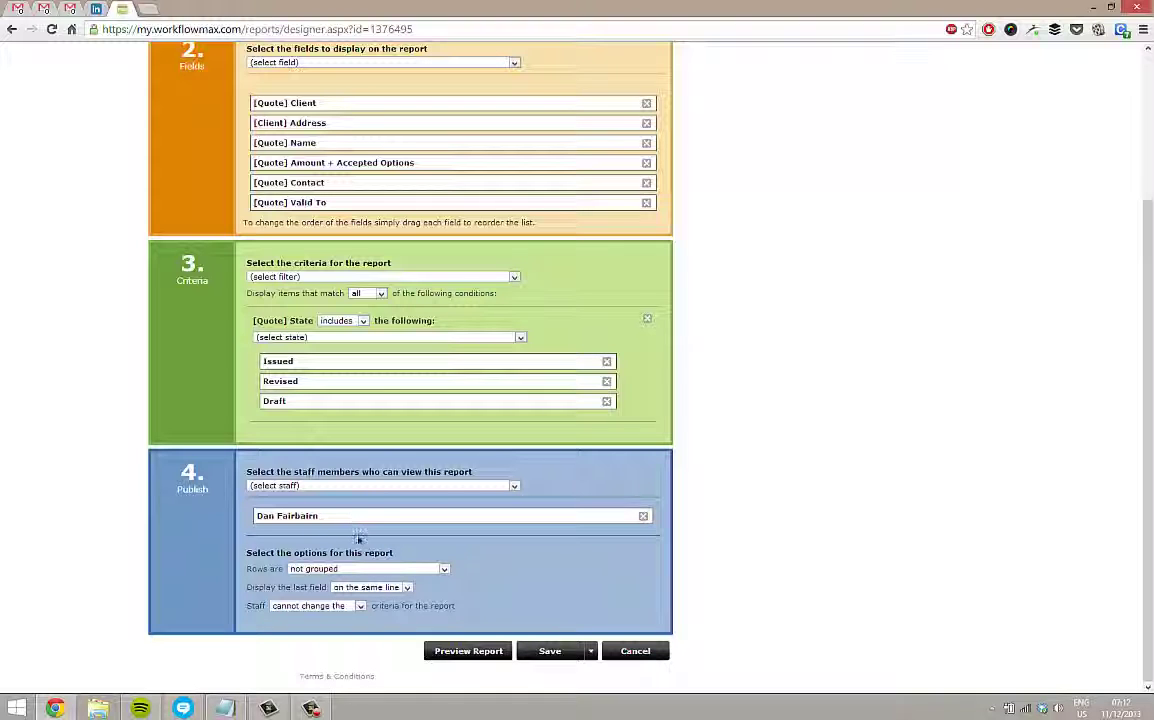
{"action": "left_click", "coordinate": [352, 606]}
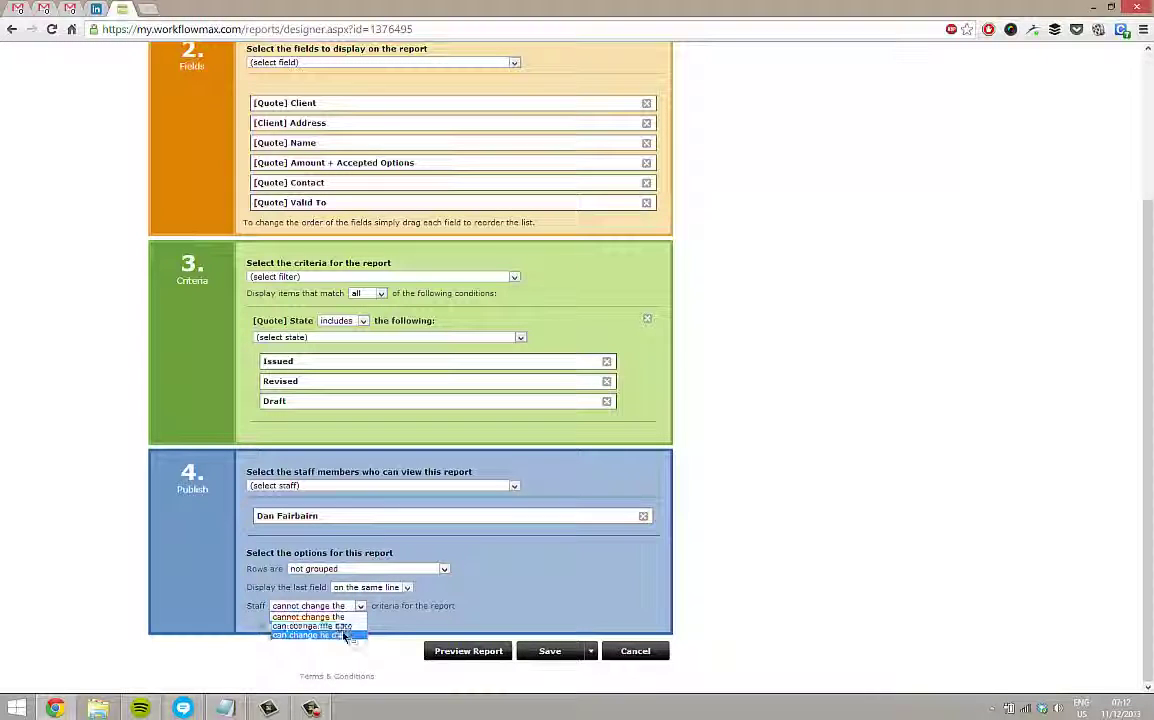
{"action": "left_click", "coordinate": [315, 617]}
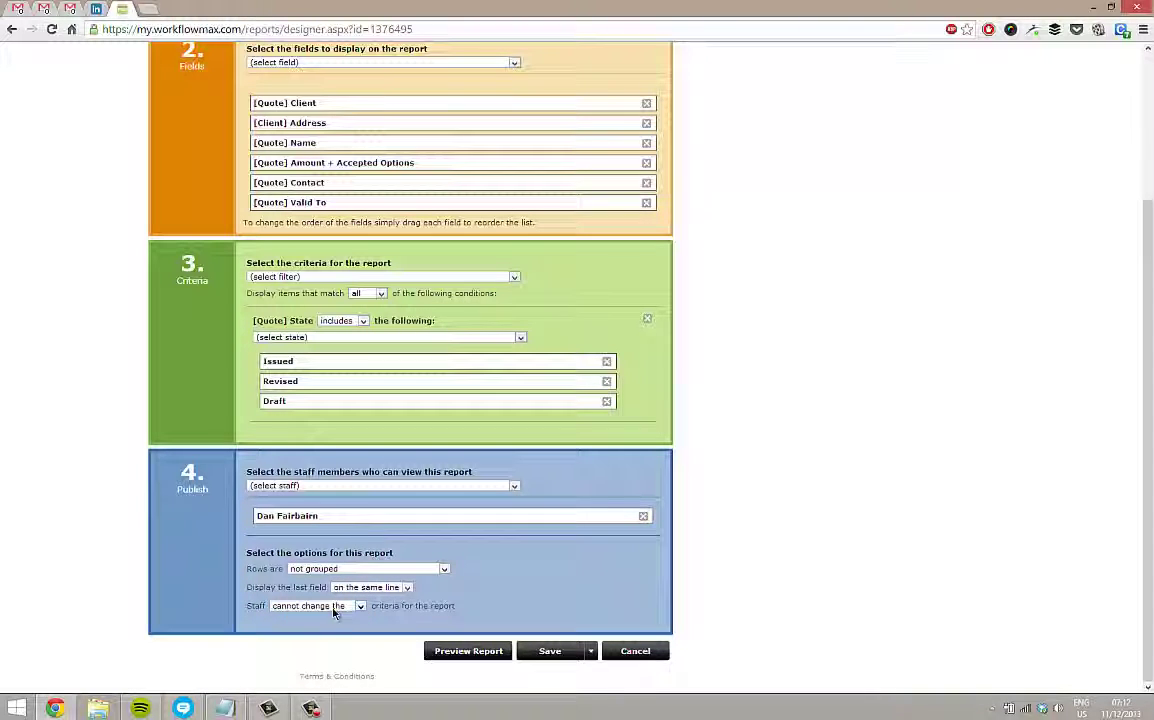
{"action": "left_click", "coordinate": [487, 652]}
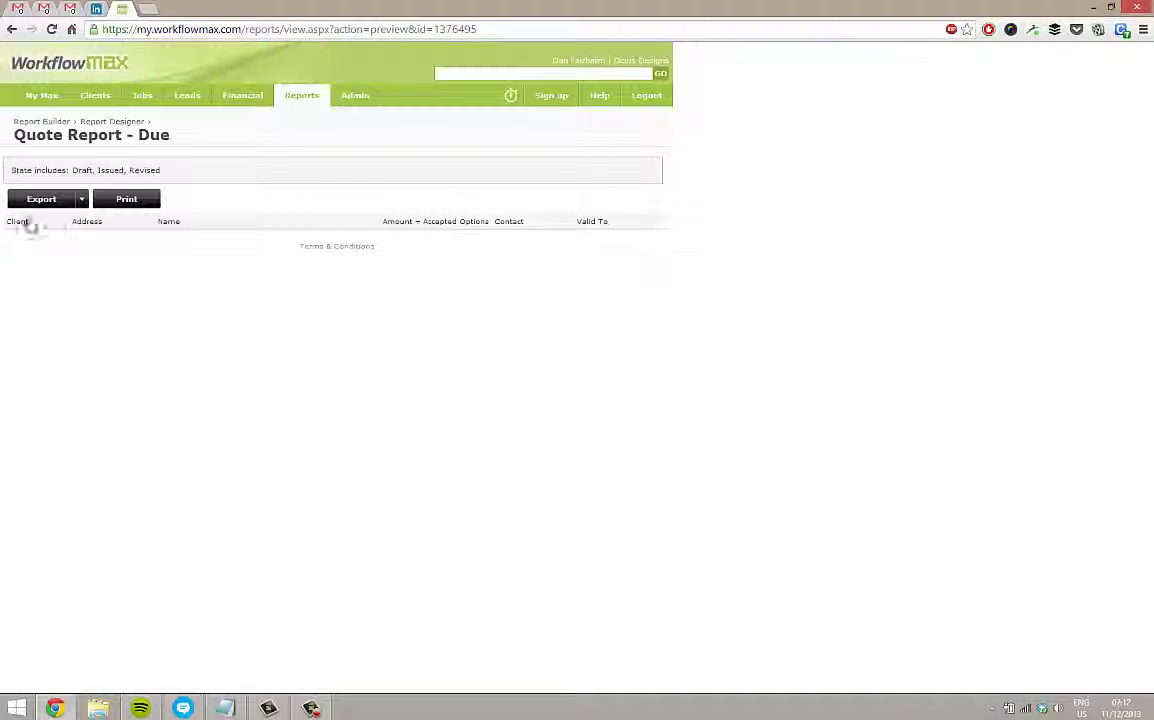
{"action": "left_click", "coordinate": [12, 30]}
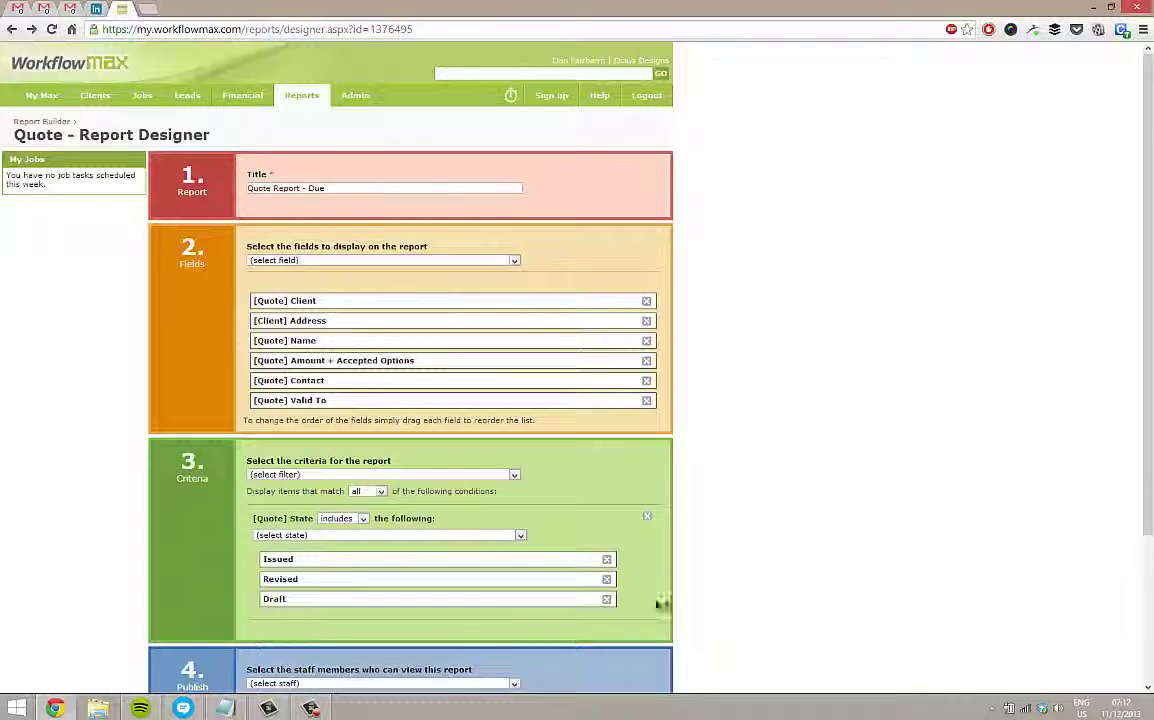
- Save 'Quote Report - Due' using the Save dropdown's Save option
{"action": "scroll", "coordinate": [1147, 487], "scroll_direction": "down", "scroll_amount": 3}
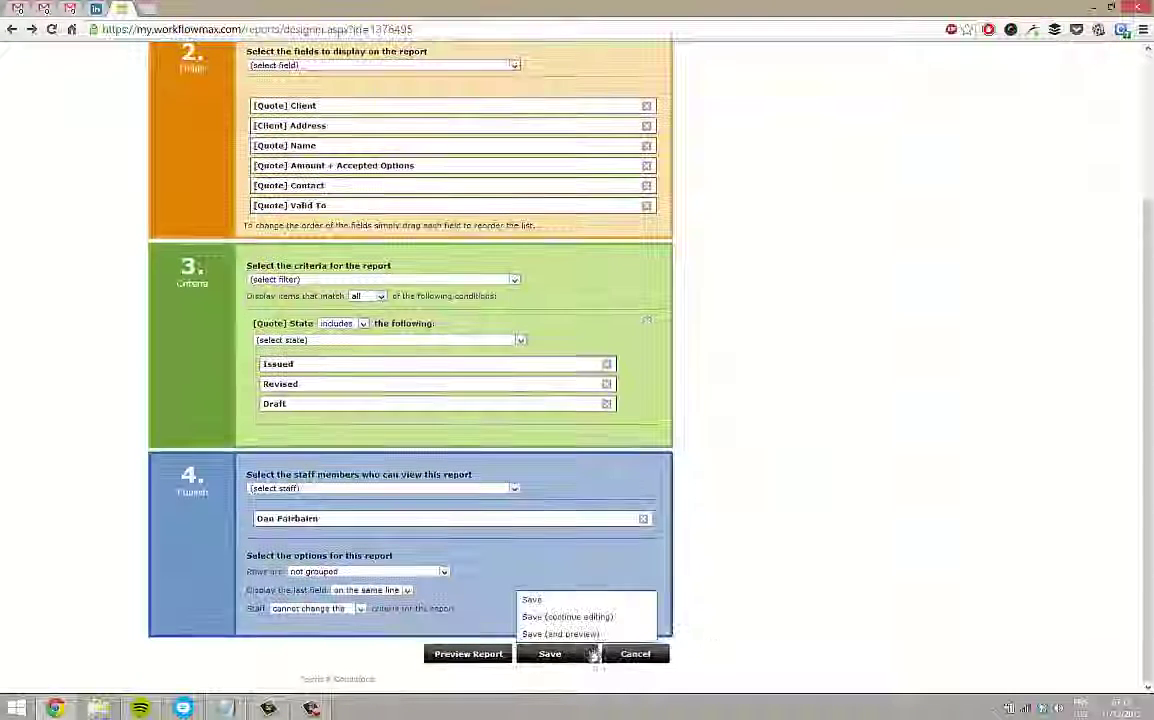
{"action": "left_click", "coordinate": [578, 651]}
{"action": "mouse_move", "coordinate": [587, 654]}
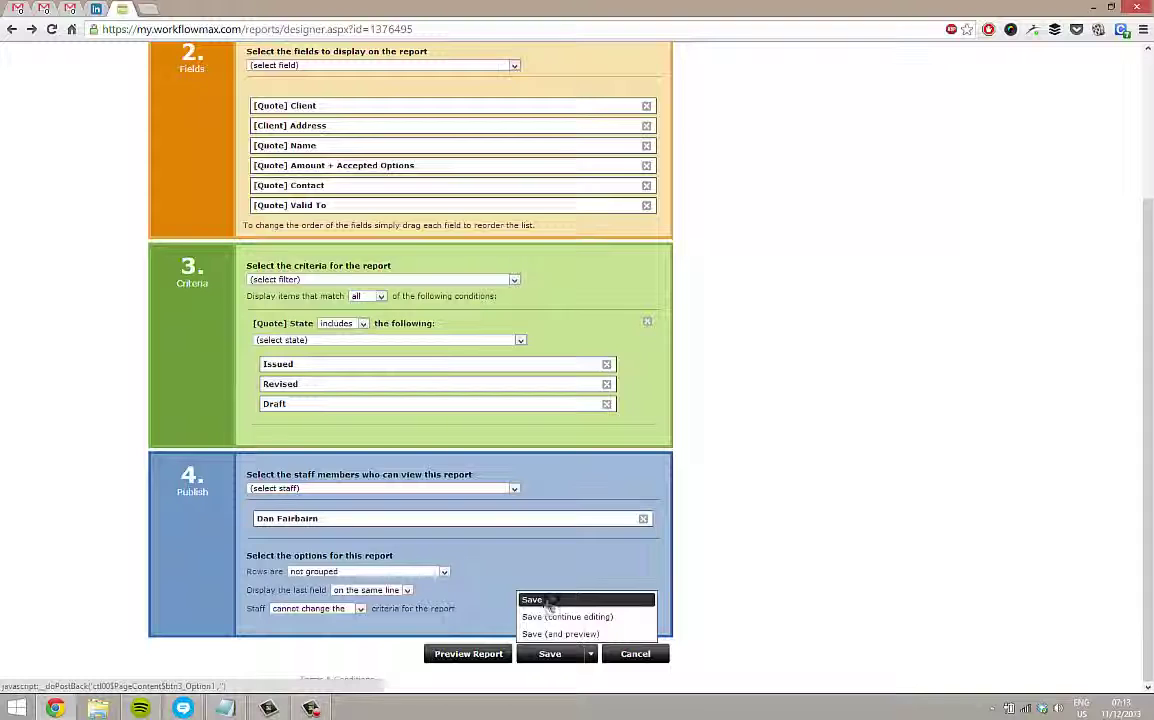
{"action": "left_click", "coordinate": [549, 600]}
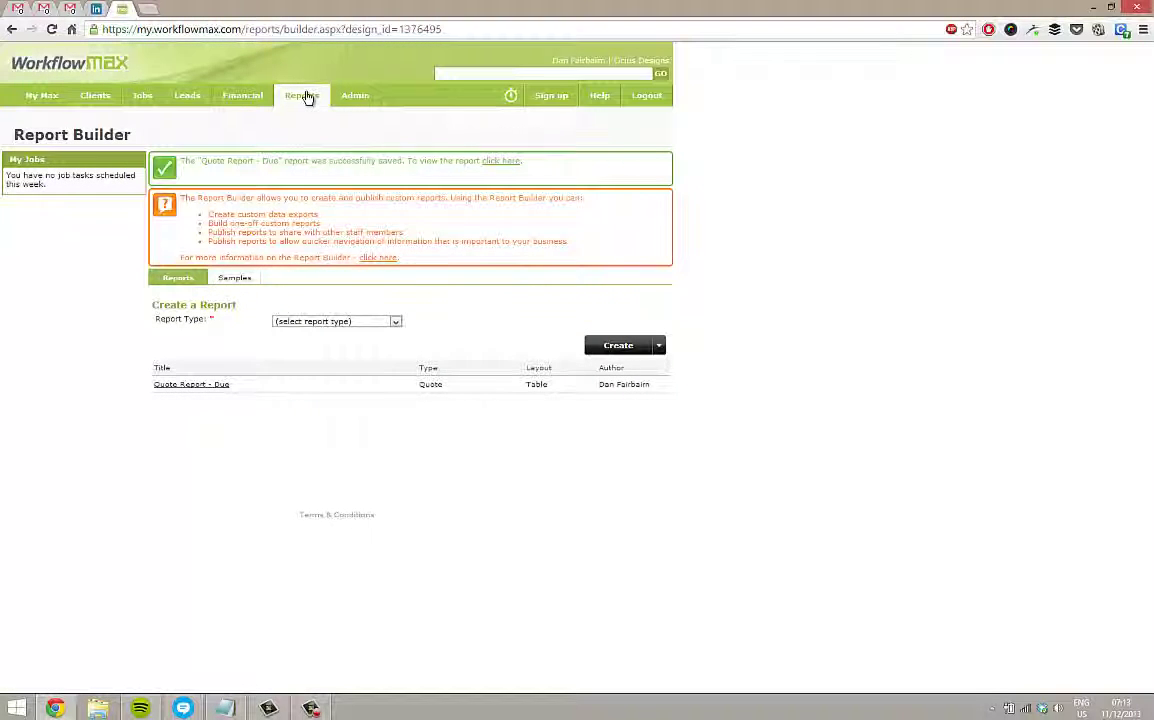
- Go to My Reports to see 'Quote Report - Due' listed under Quote Reports
{"action": "mouse_move", "coordinate": [305, 97]}
{"action": "left_click", "coordinate": [310, 136]}
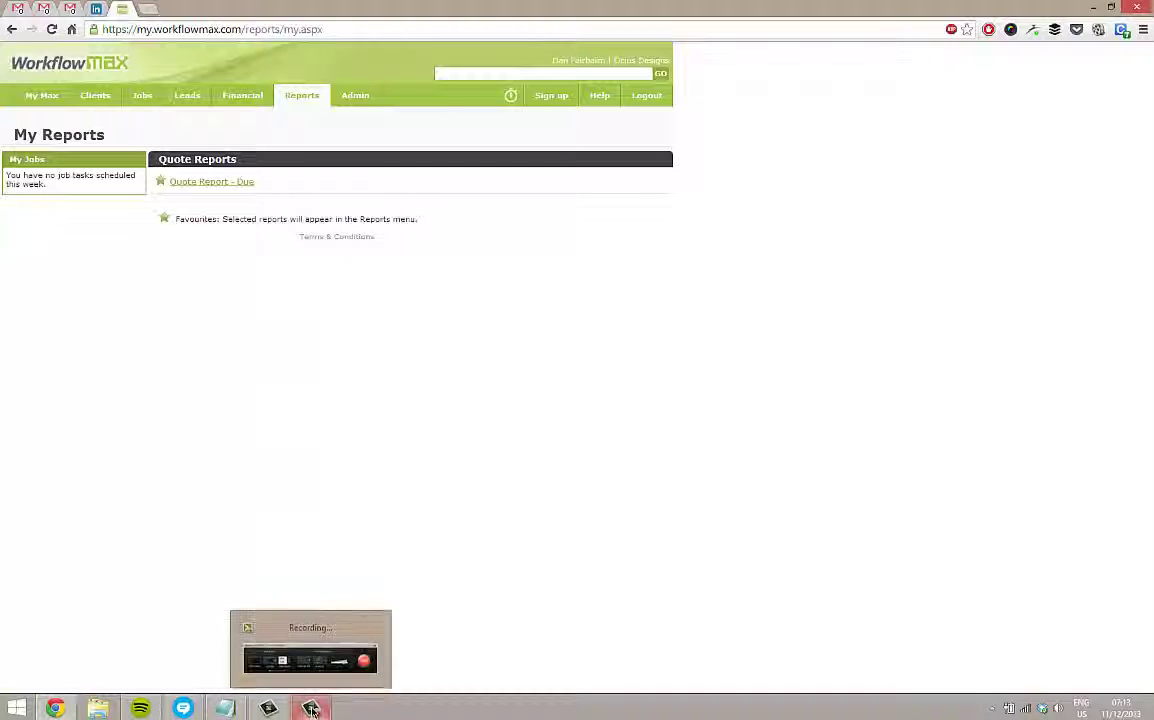
{"action": "left_click", "coordinate": [311, 710]}
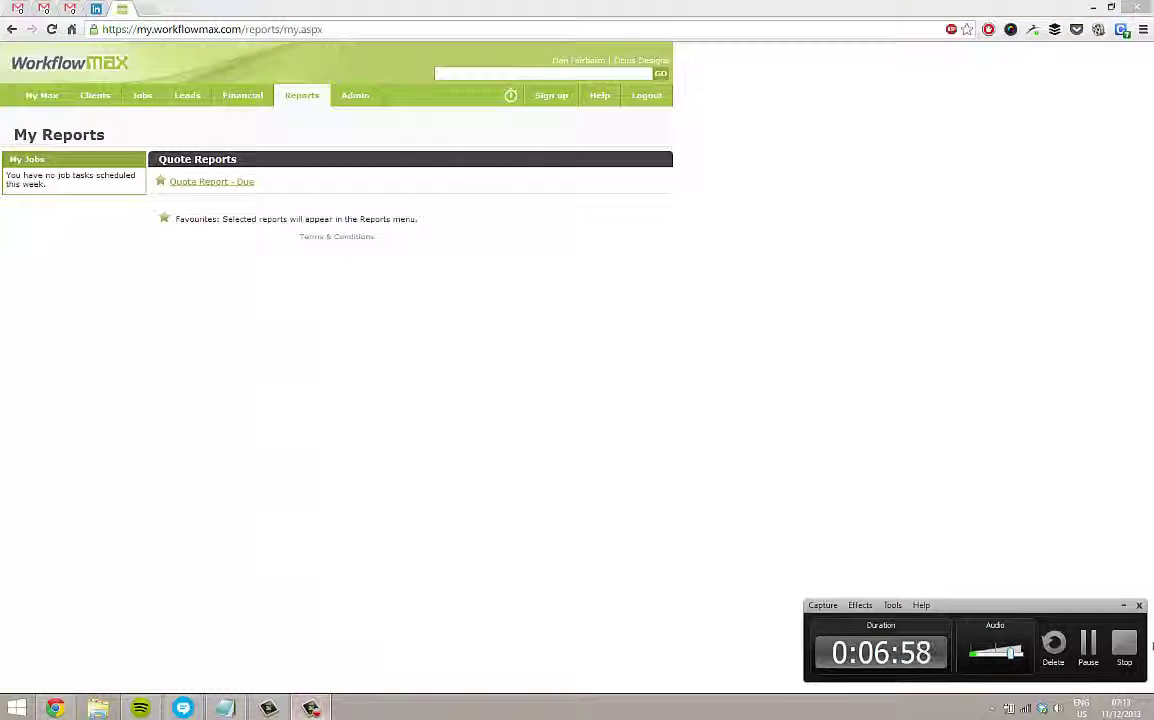